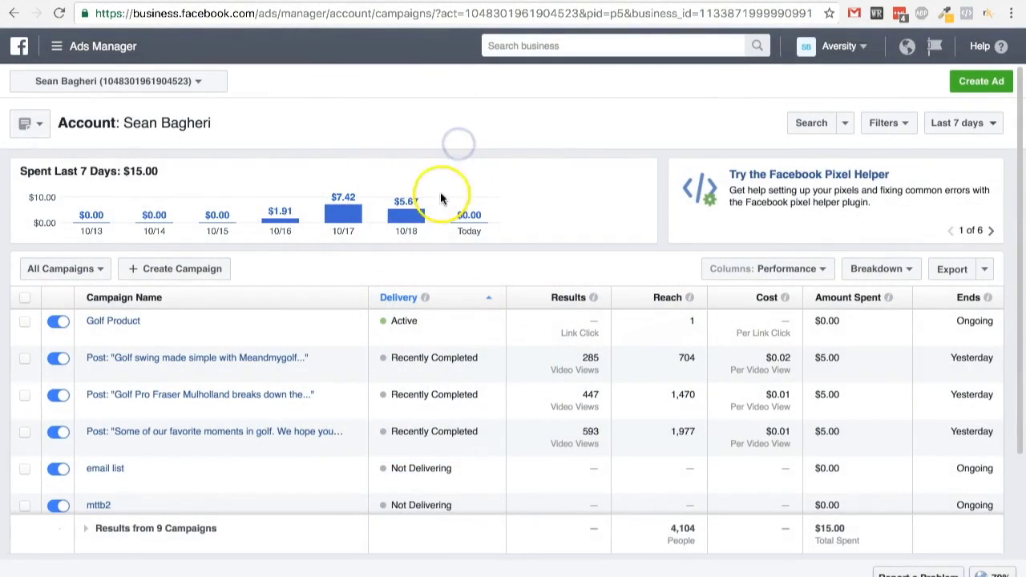
- Scroll through the campaigns list to find the active Golf Product campaign
scroll(355, 210, "down", 2)
scroll(164, 248, "up", 1)
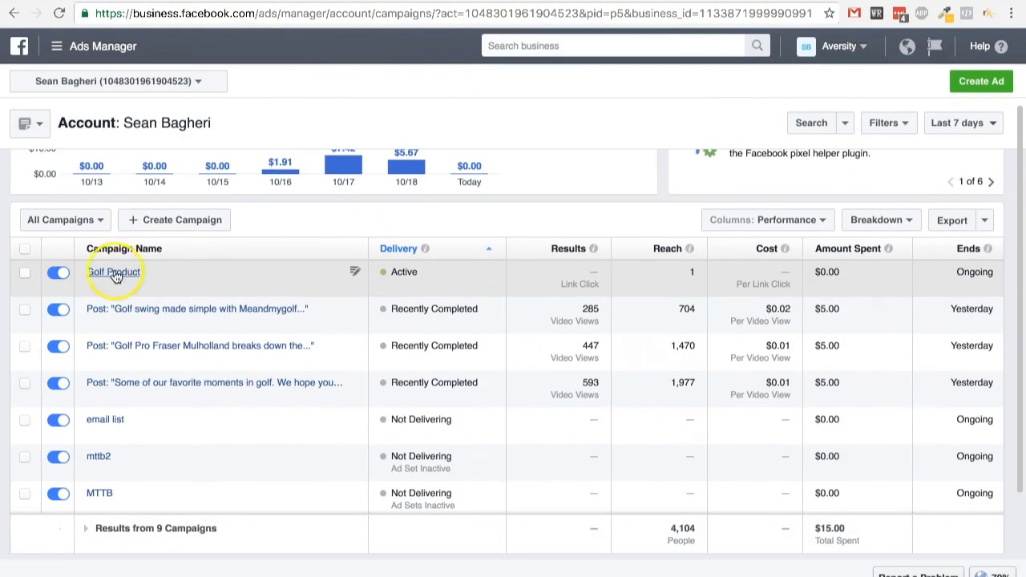
left_click(113, 272)
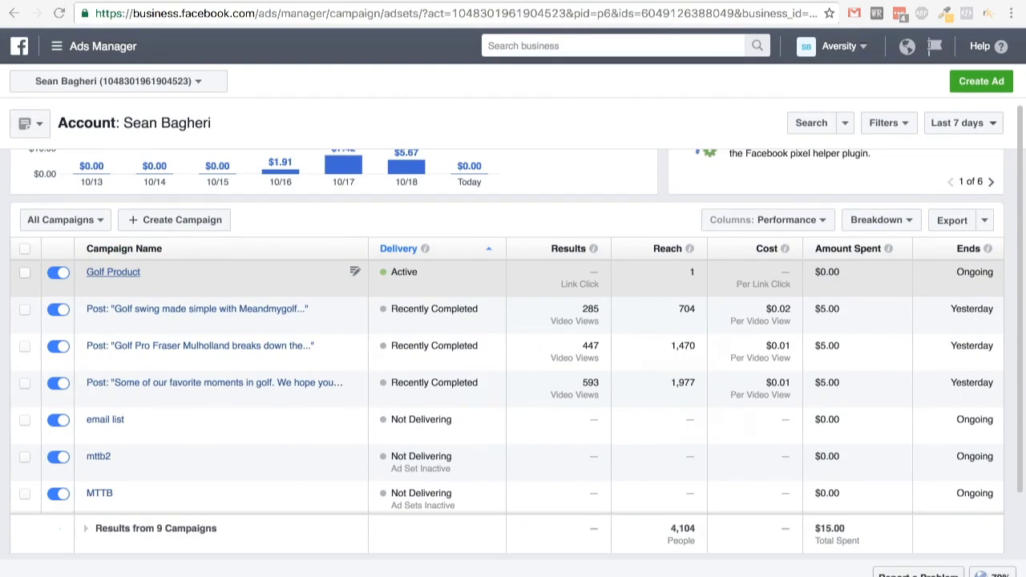
scroll(266, 359, "down", 2)
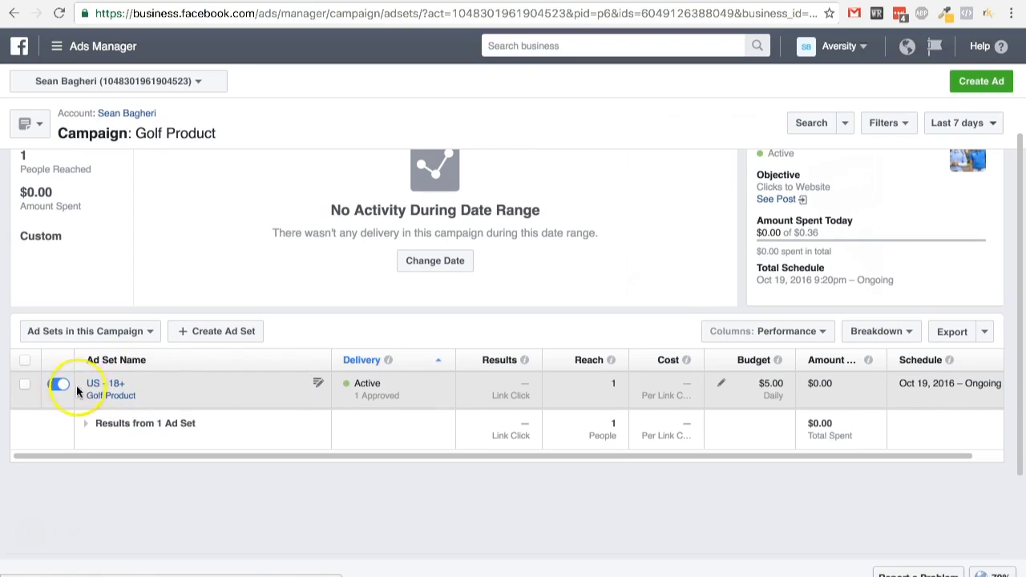
left_click(108, 387)
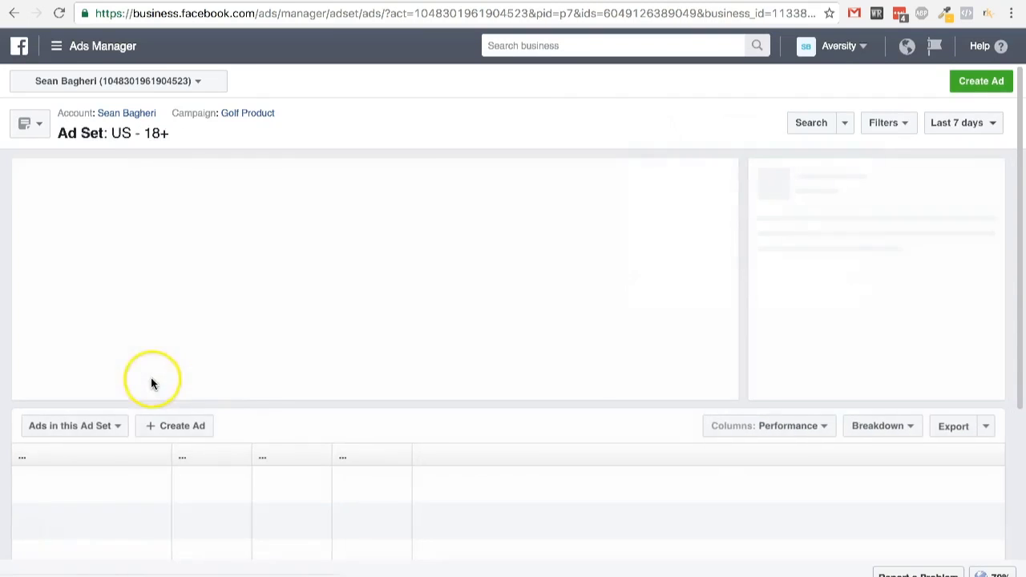
scroll(208, 421, "down", 1)
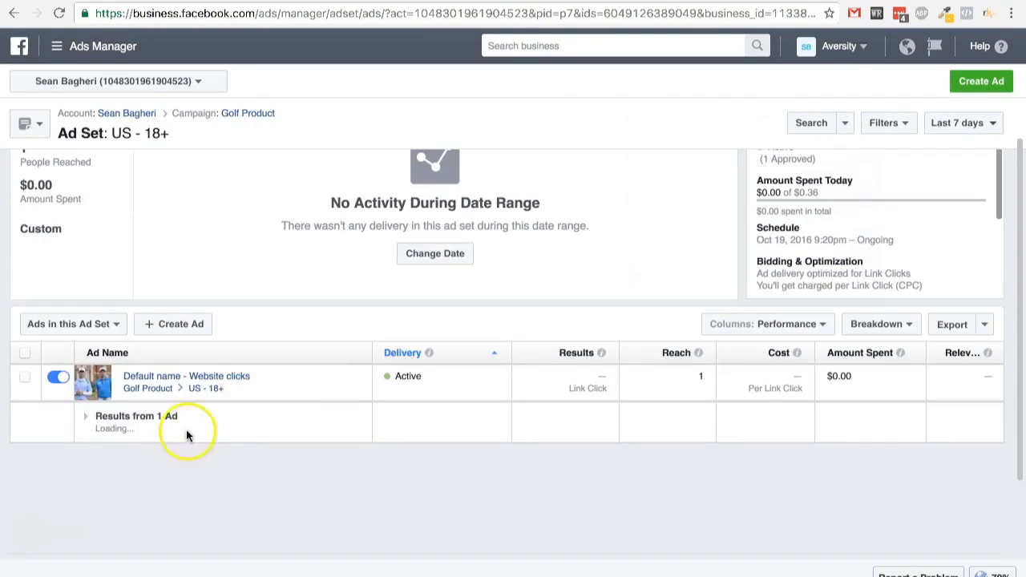
scroll(331, 388, "up", 1)
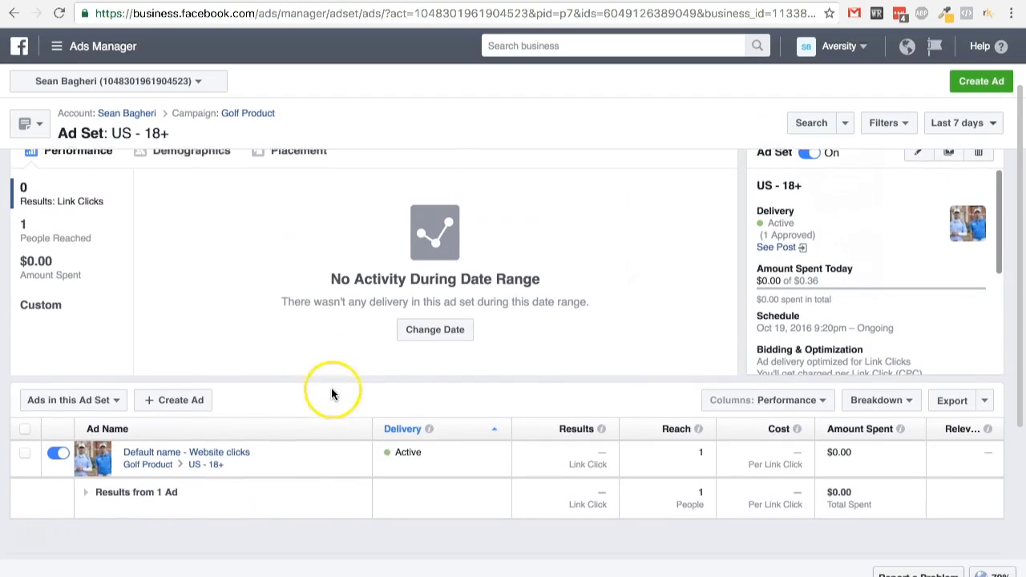
left_click(231, 117)
scroll(217, 374, "down", 1)
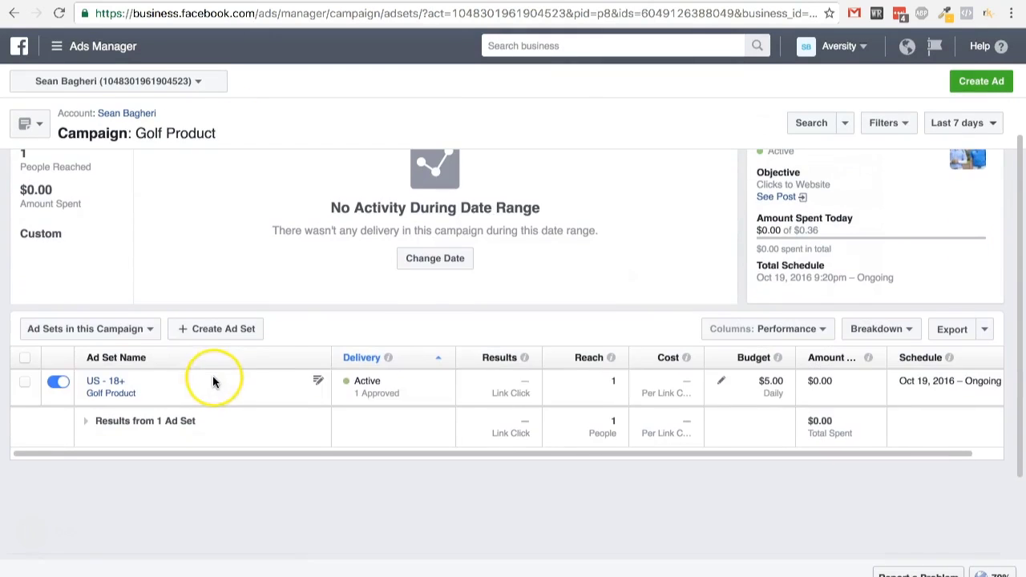
mouse_move(319, 383)
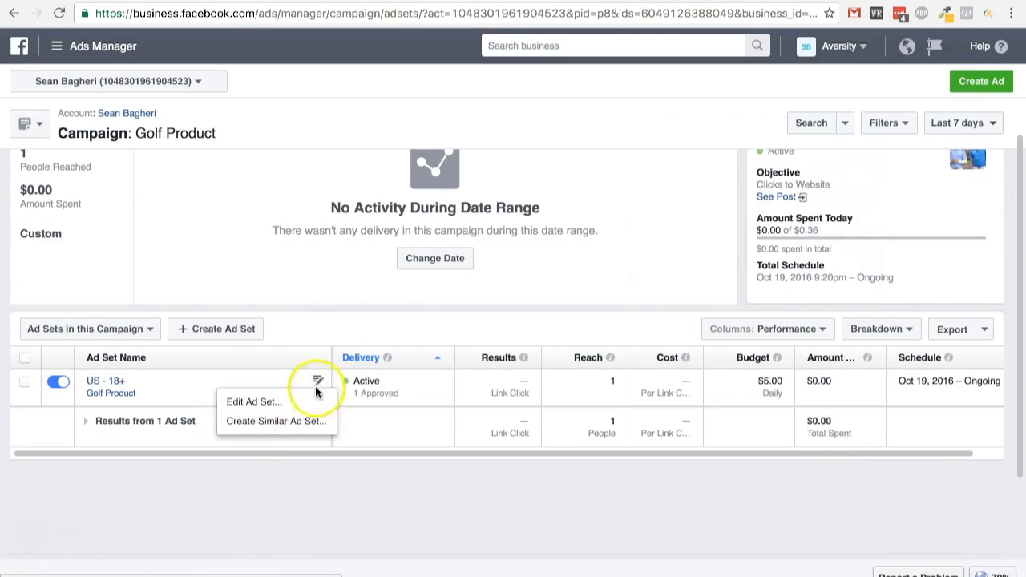
left_click(319, 383)
- Create a similar copy of the US - 18+ ad set with its ad at $5.00 daily
left_click(320, 382)
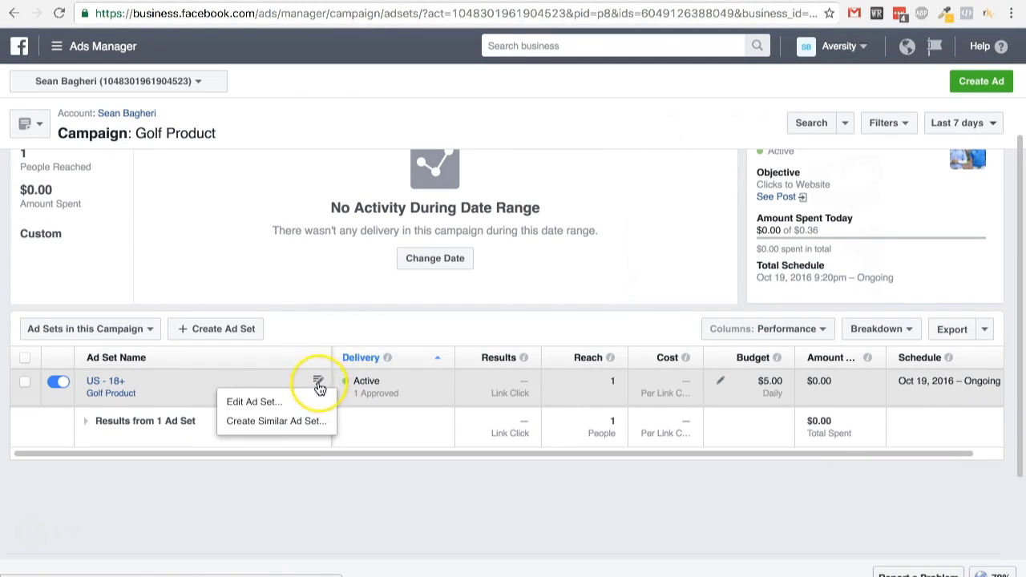
left_click(281, 427)
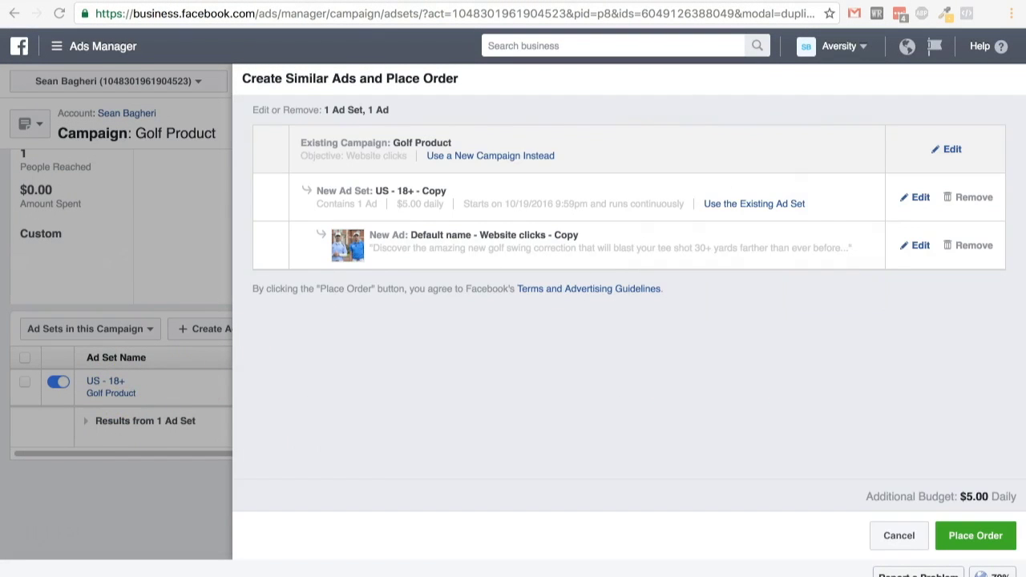
left_click(664, 148)
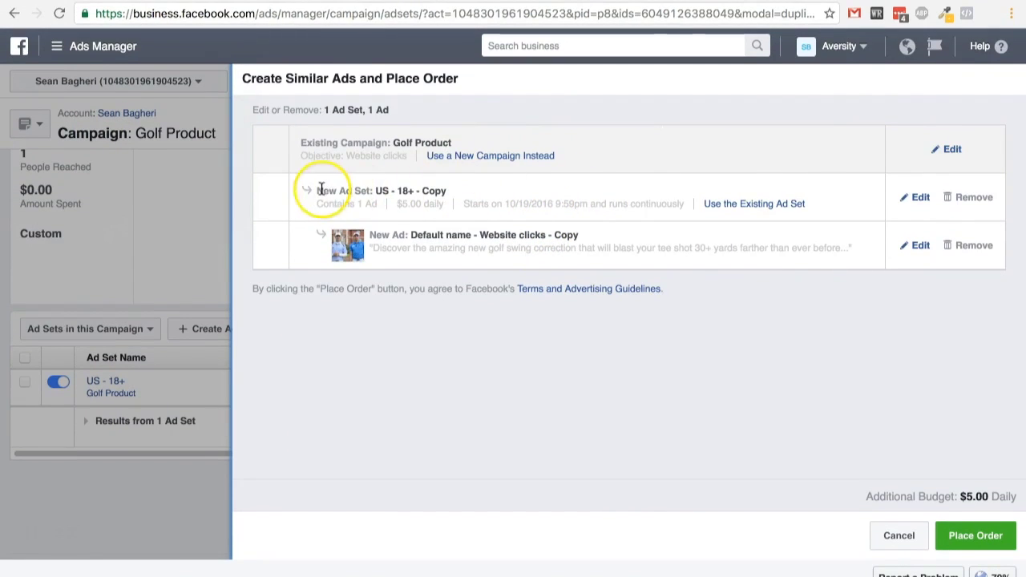
- Rename the copied US - 18+ - Copy ad set to Look alike
left_click(923, 200)
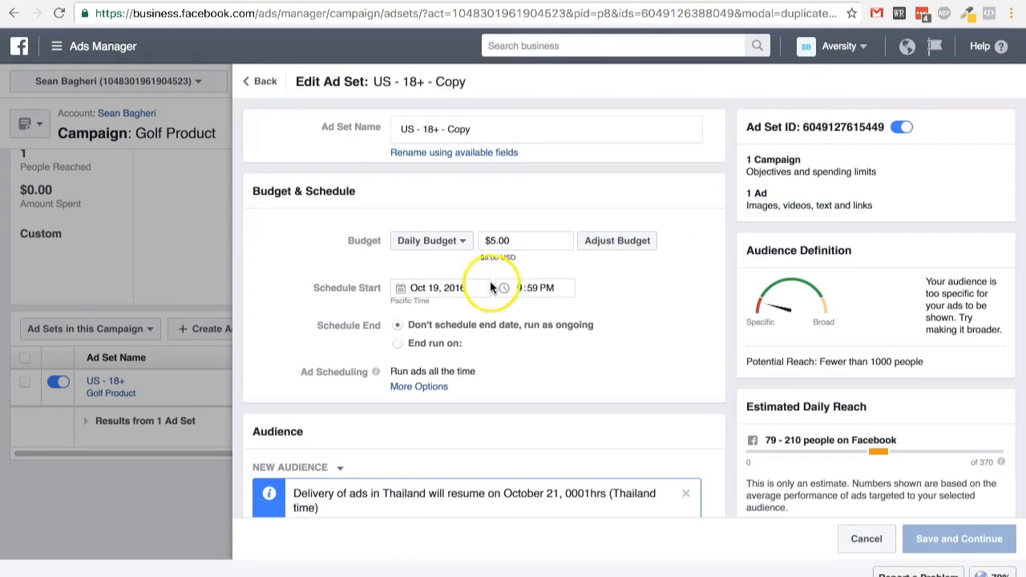
scroll(480, 241, "down", 3)
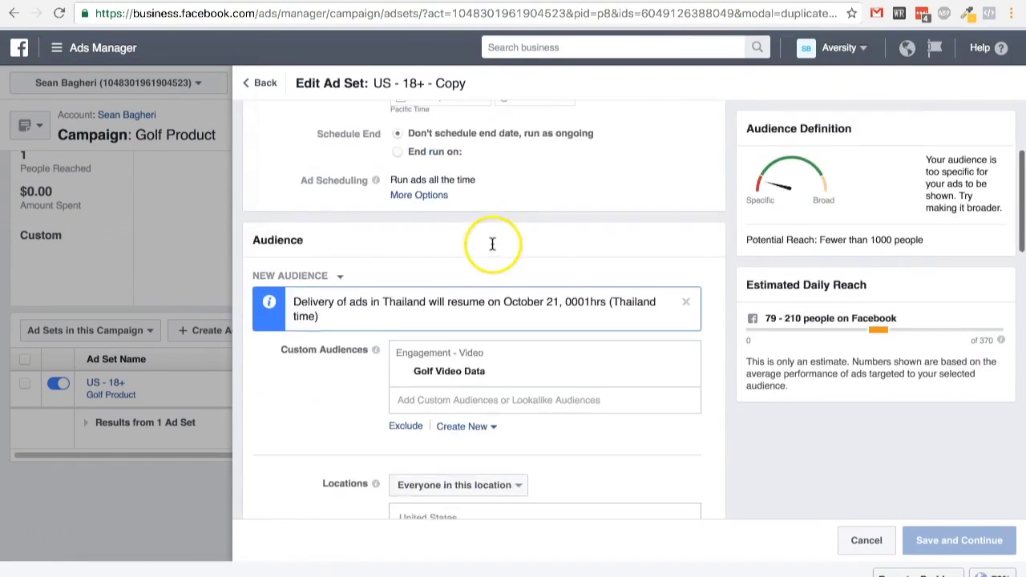
scroll(449, 216, "up", 3)
triple_click(484, 129)
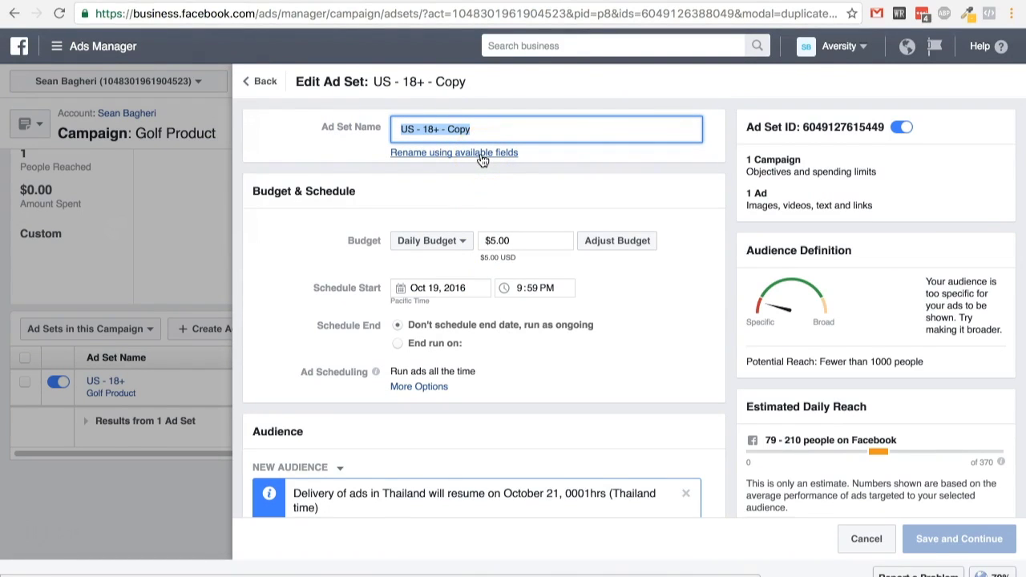
type("Look alike")
left_click(620, 313)
- Add the Lookalike (US, 1%) - Golf Video Data audience and remove Golf Video Data
scroll(620, 316, "down", 3)
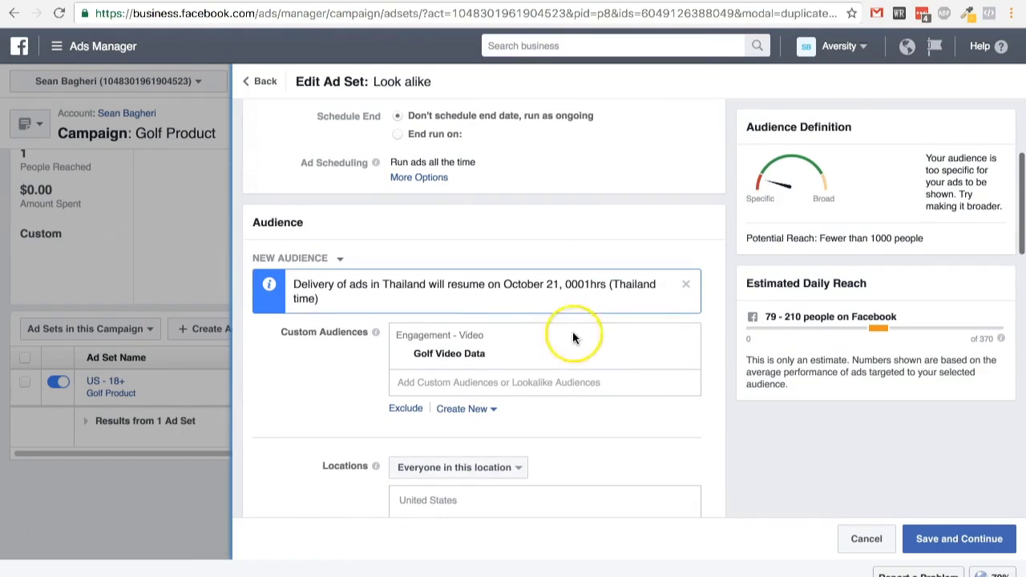
left_click(499, 382)
scroll(303, 361, "down", 1)
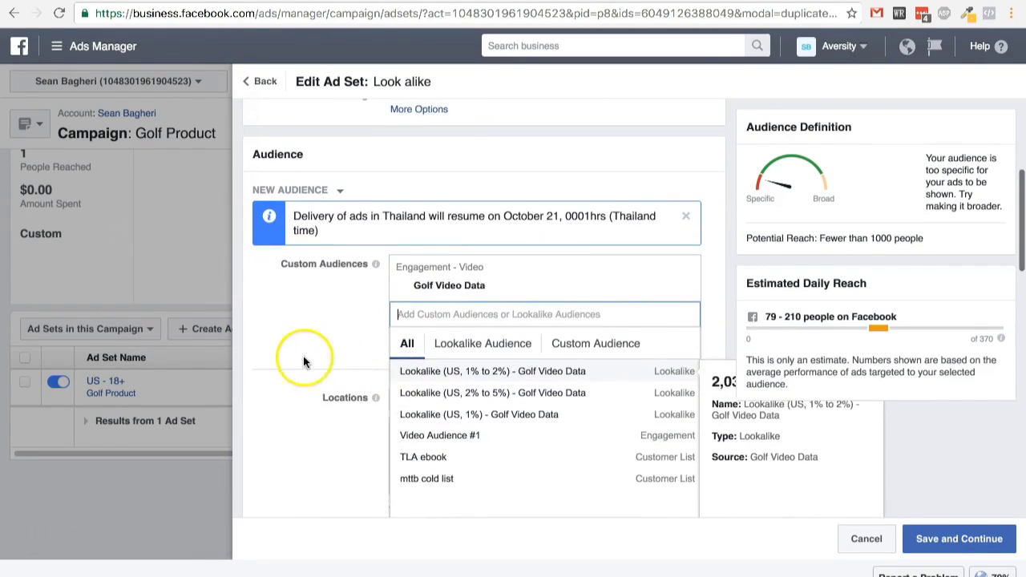
scroll(303, 360, "down", 1)
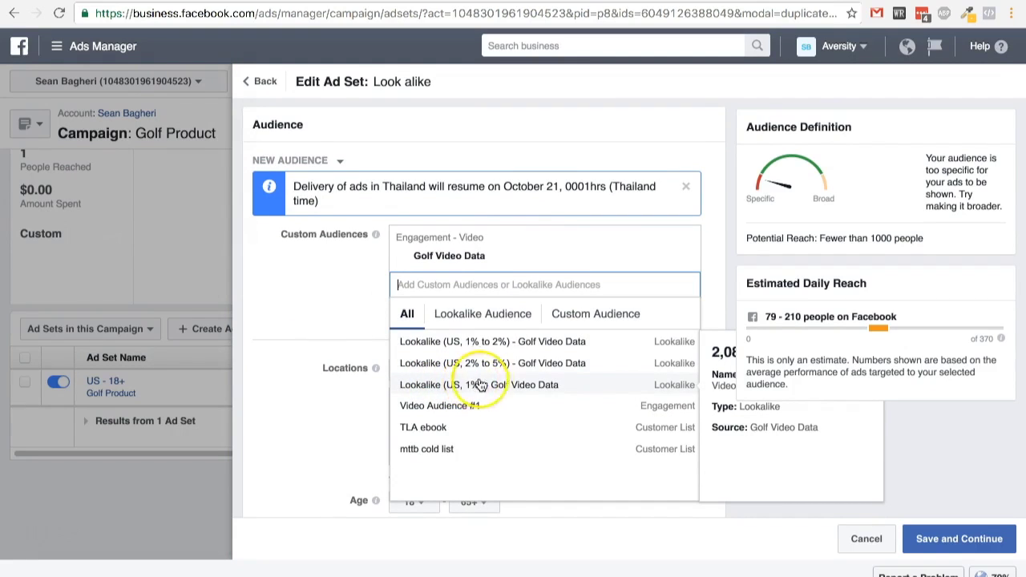
left_click(481, 313)
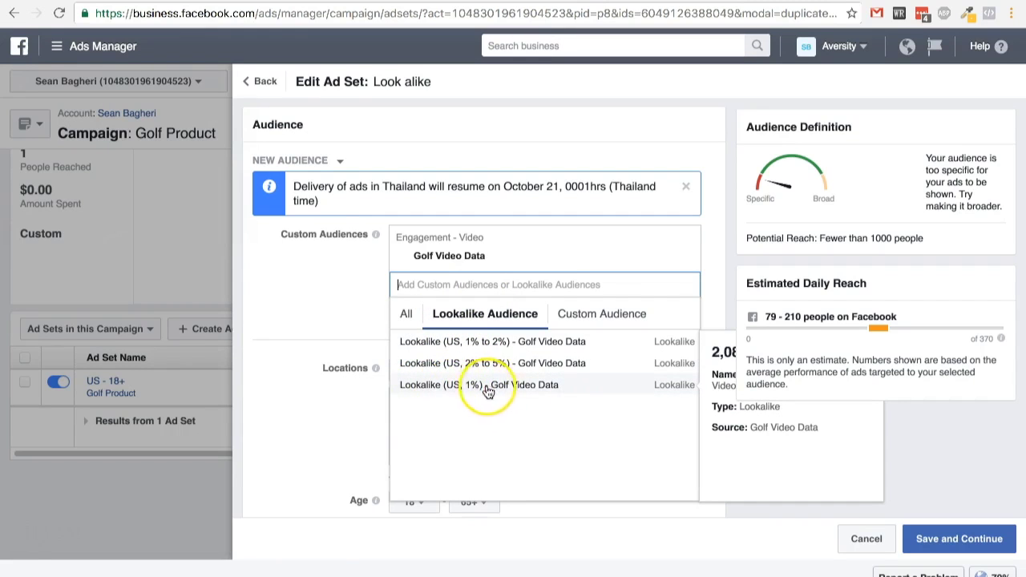
left_click(522, 390)
left_click(328, 321)
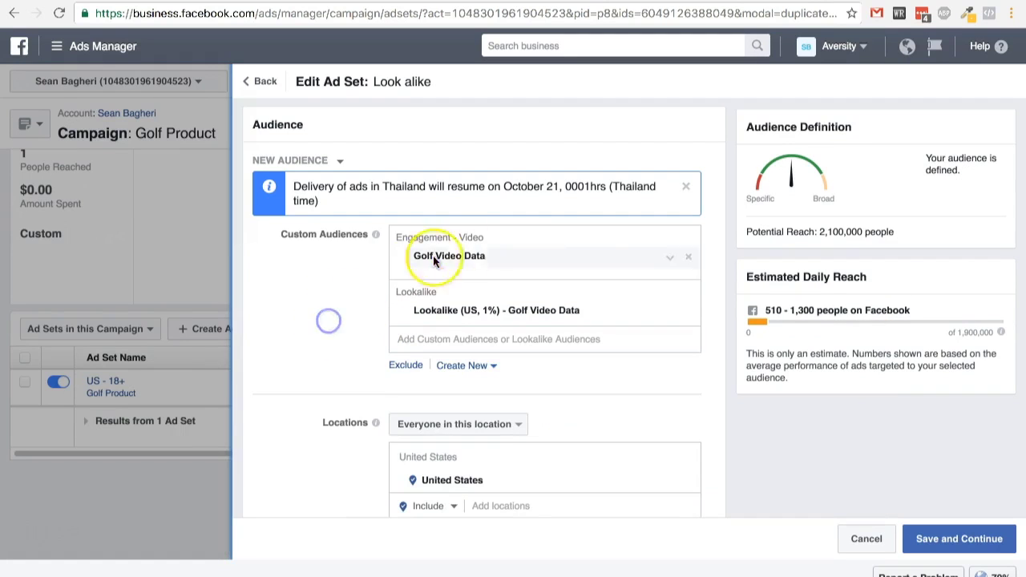
left_click(688, 259)
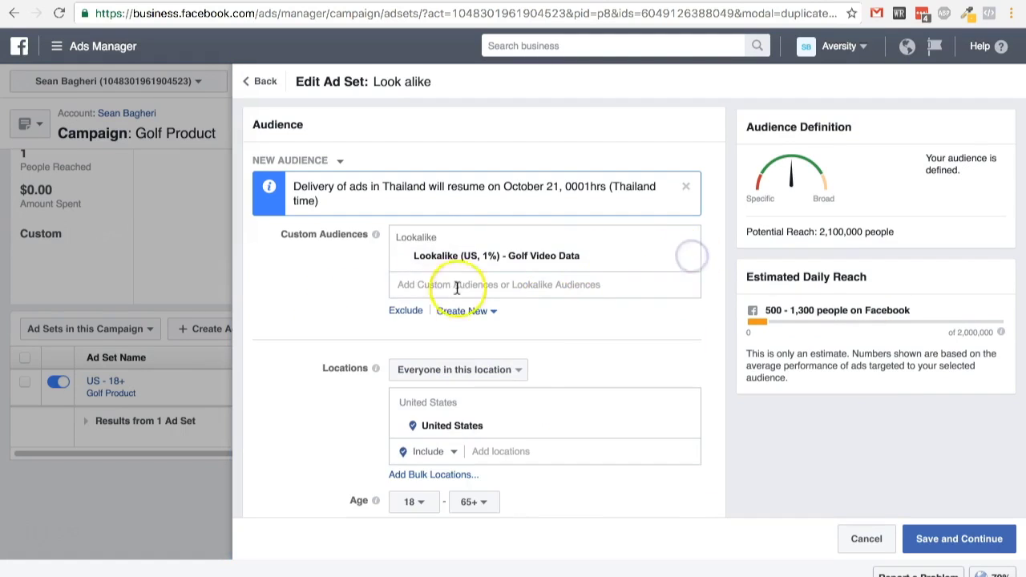
- Set the Look alike ad set's minimum age to 25
scroll(264, 336, "down", 1)
scroll(304, 351, "up", 1)
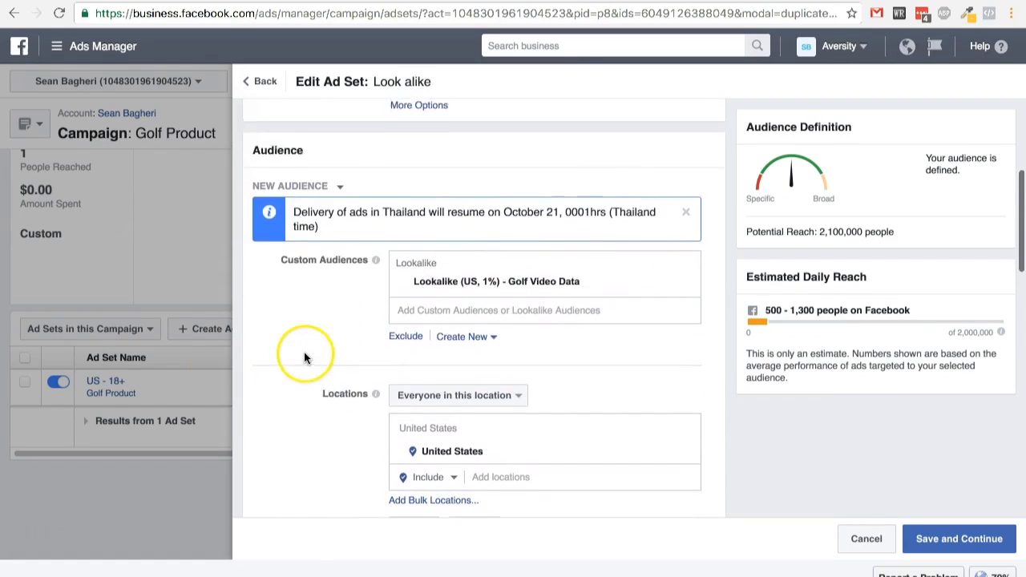
scroll(304, 351, "down", 2)
scroll(370, 355, "down", 2)
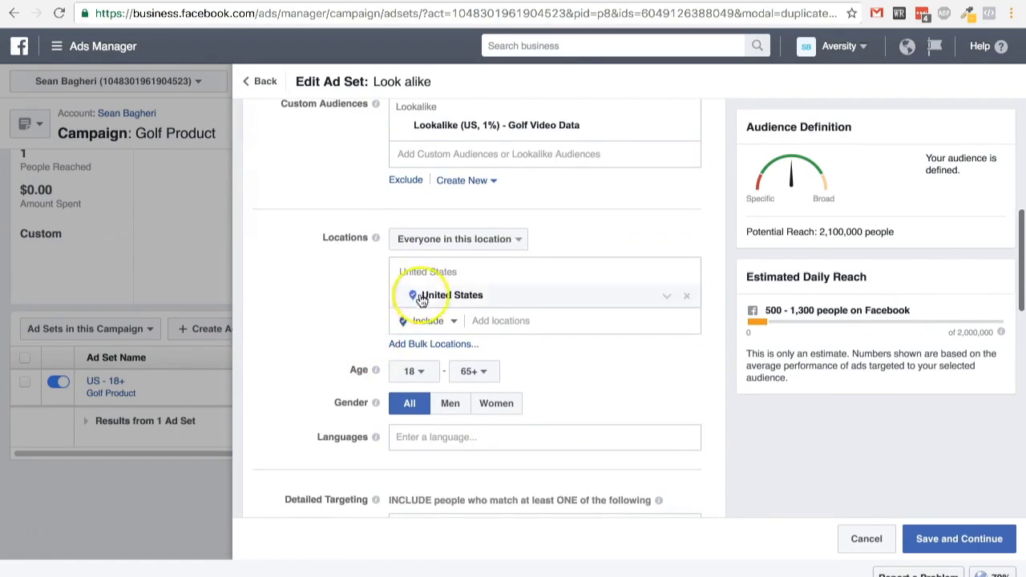
left_click(415, 338)
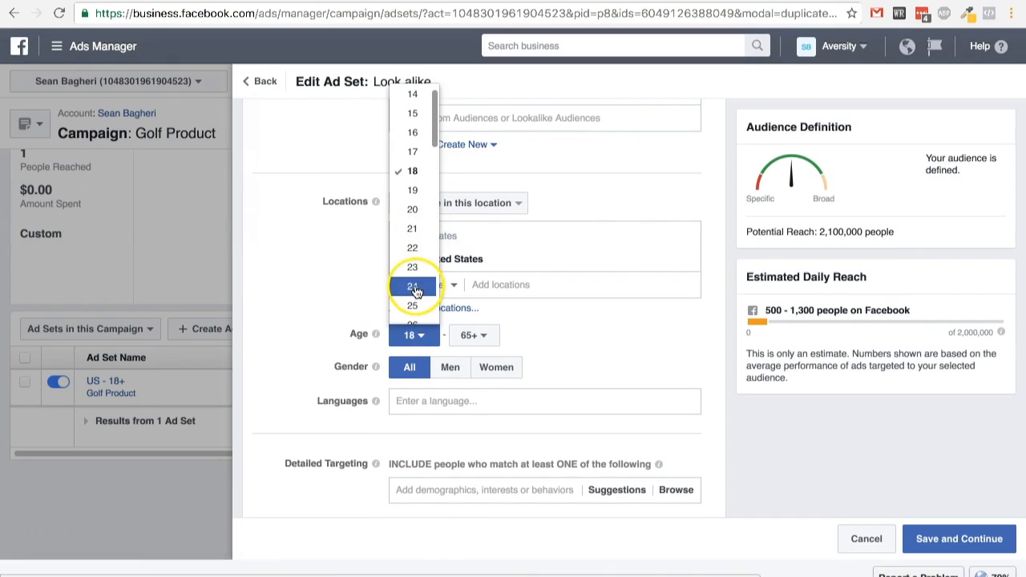
scroll(415, 295, "down", 1)
left_click(412, 286)
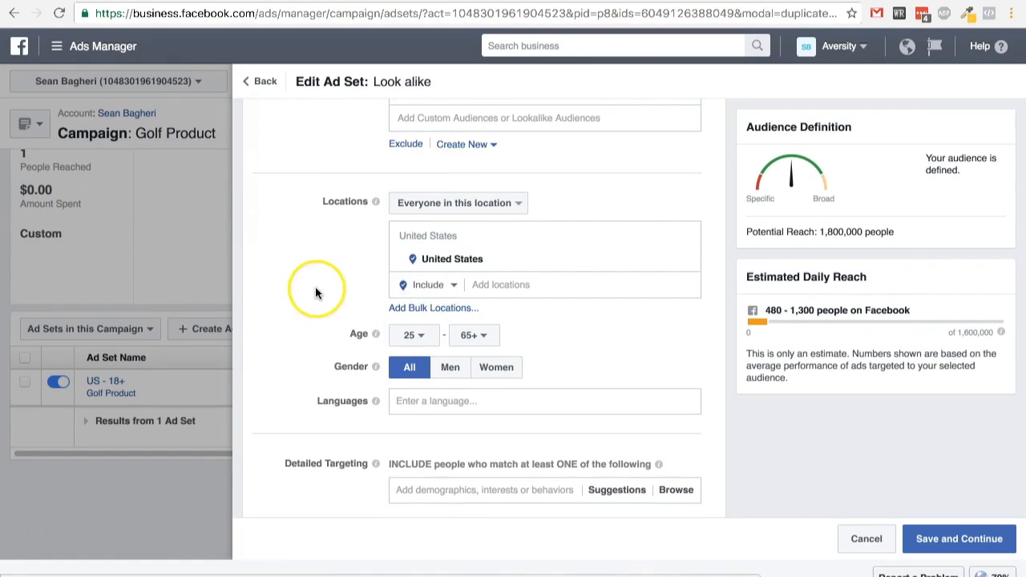
scroll(431, 326, "up", 1)
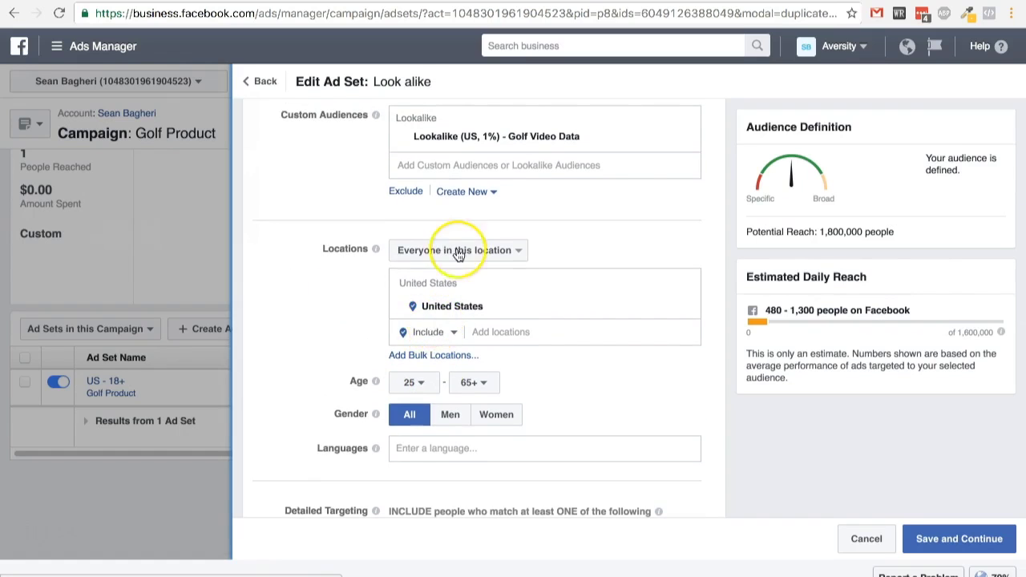
scroll(436, 240, "up", 3)
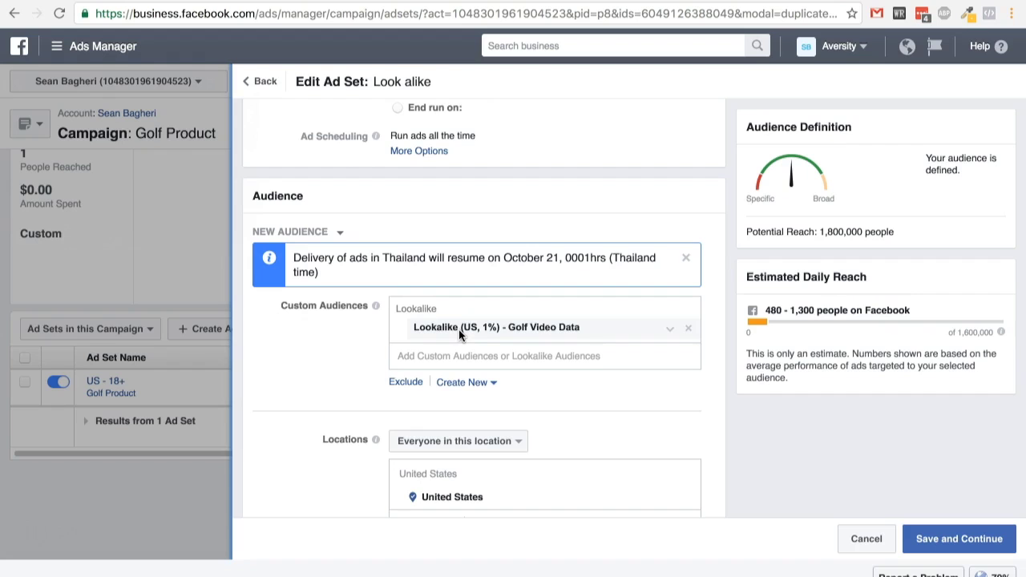
- Set the ad set's gender targeting to Men only
scroll(458, 329, "down", 3)
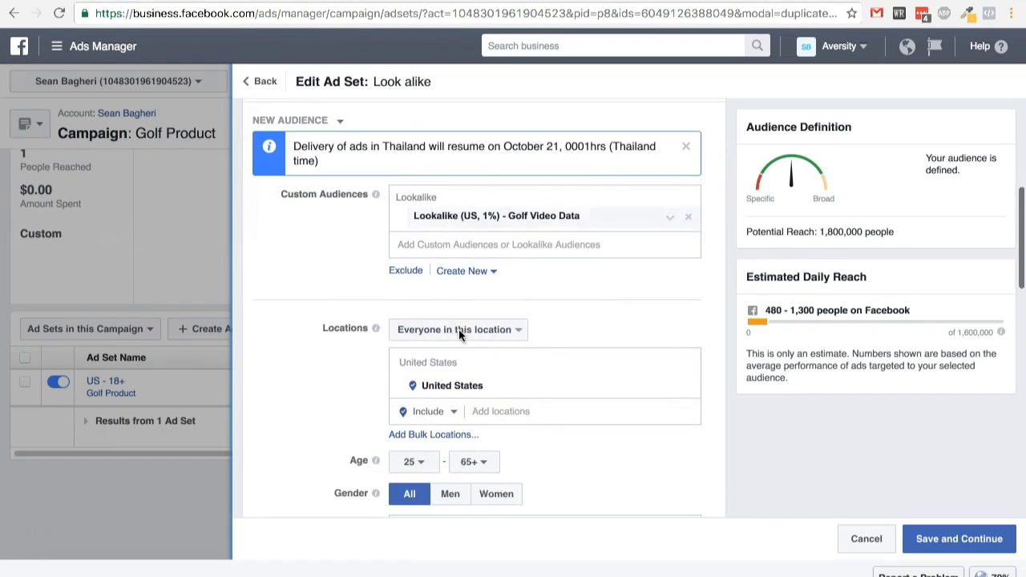
scroll(547, 352, "down", 2)
scroll(531, 336, "up", 2)
scroll(506, 353, "down", 1)
scroll(462, 327, "down", 1)
left_click(450, 324)
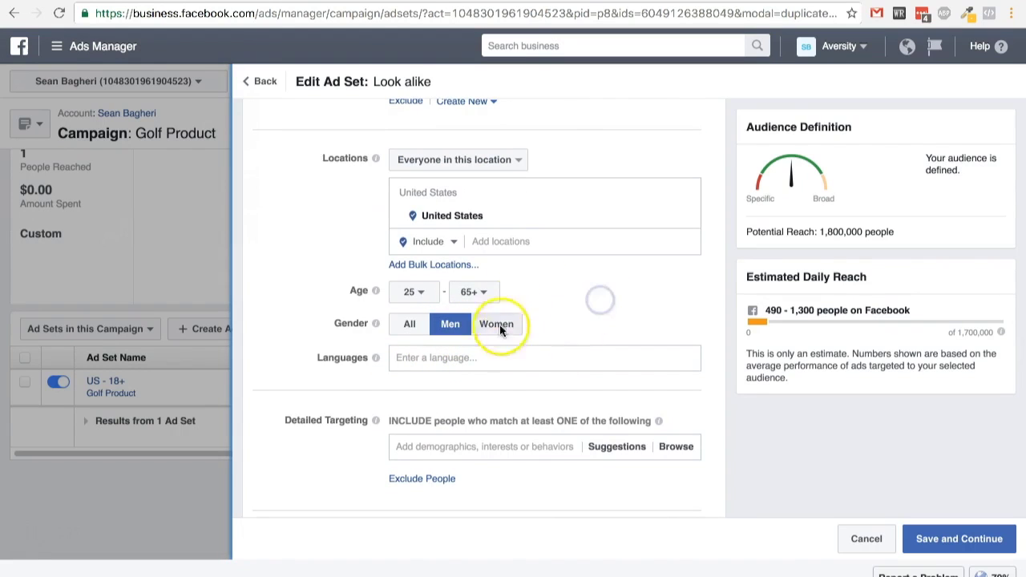
- Save the Look alike ad set, bringing up its $5.00 daily order summary
scroll(378, 312, "up", 6)
scroll(367, 318, "up", 4)
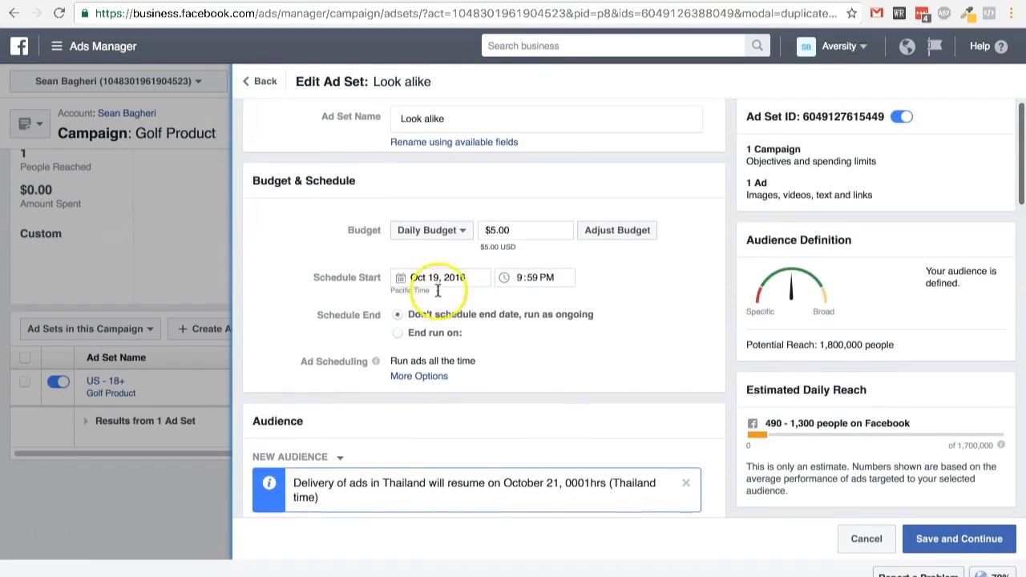
scroll(453, 326, "down", 12)
scroll(344, 304, "up", 2)
scroll(339, 313, "down", 3)
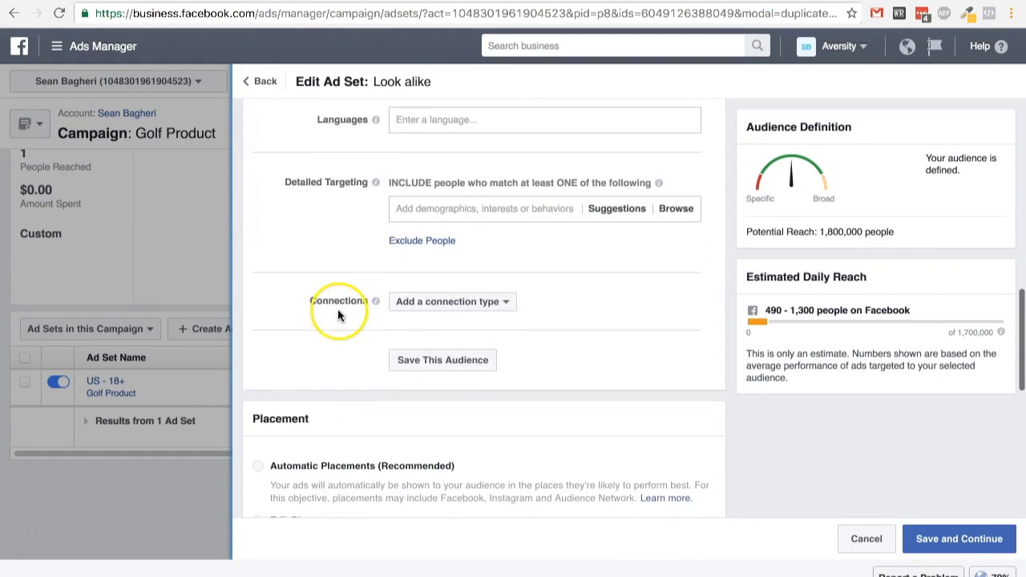
scroll(441, 293, "down", 3)
scroll(417, 297, "down", 5)
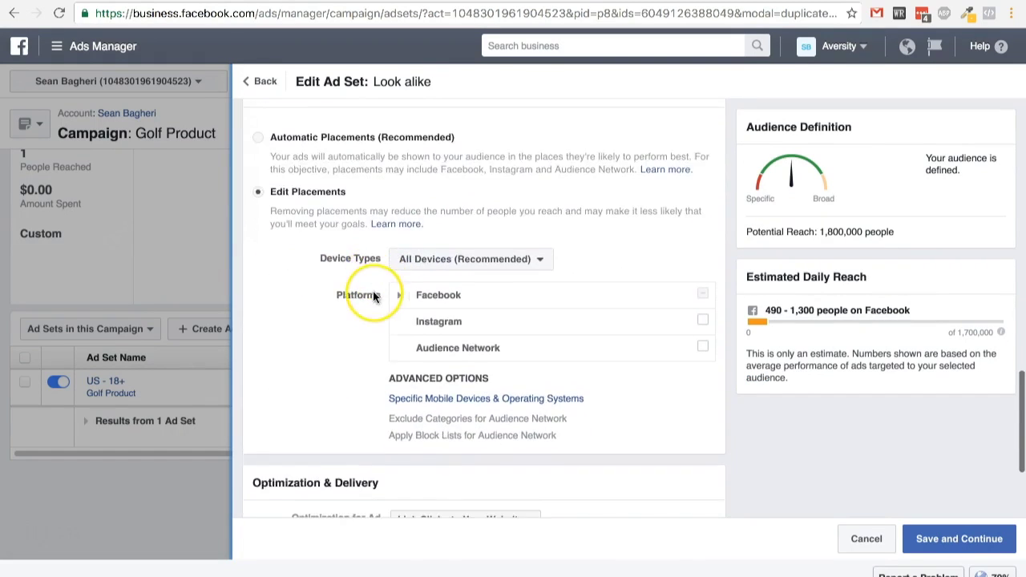
scroll(485, 331, "up", 5)
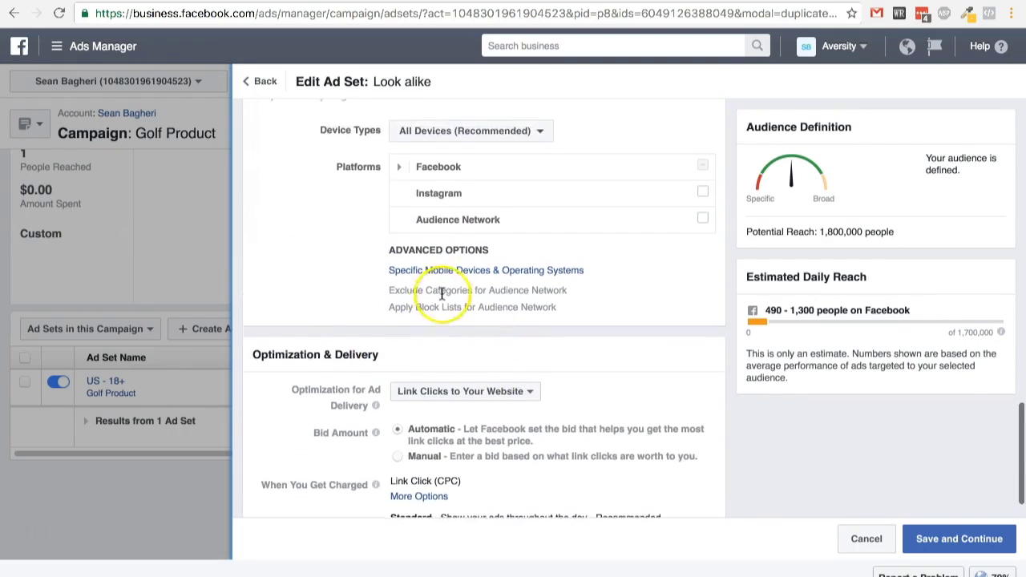
left_click(954, 545)
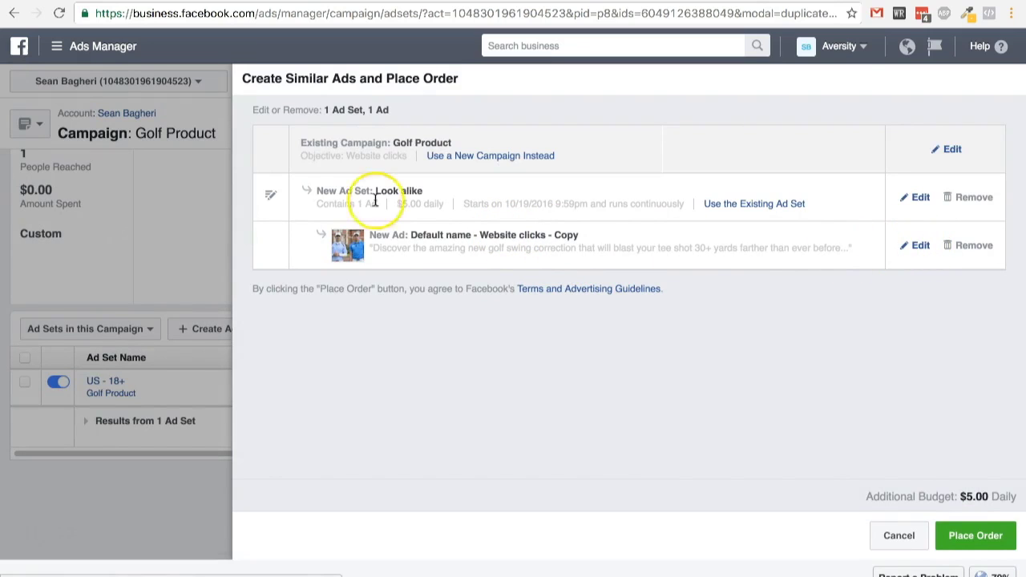
- Open the copied ad in the Look alike ad set and rename it 'Look alike Ad'
left_click_drag(393, 235, 507, 236)
left_click(760, 237)
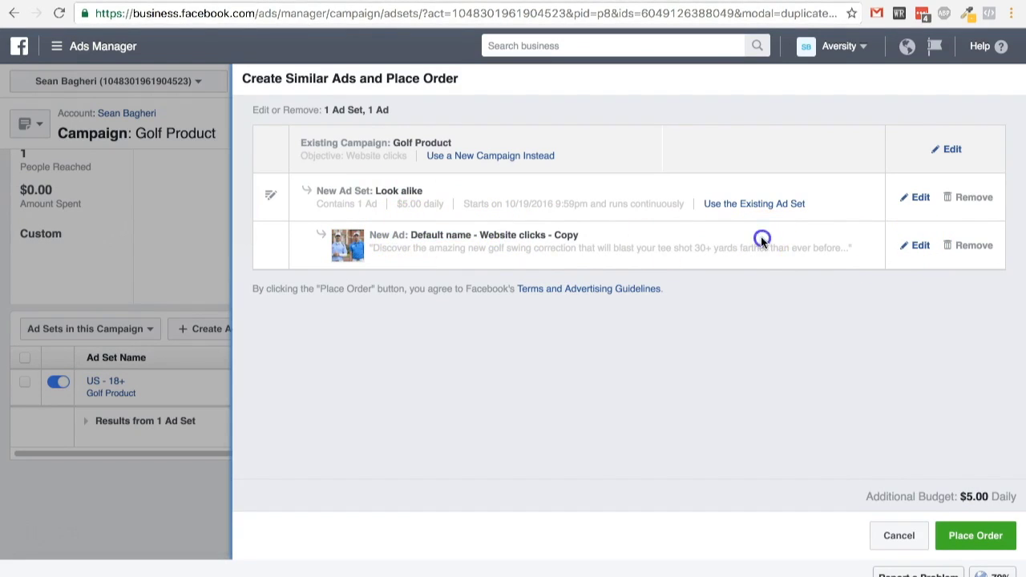
left_click(917, 244)
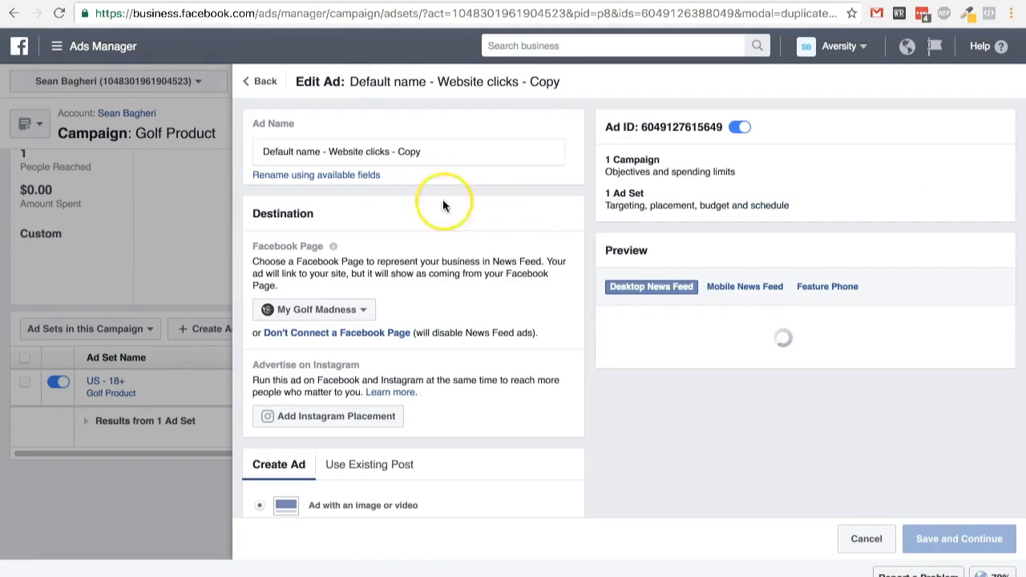
left_click_drag(443, 152, 258, 140)
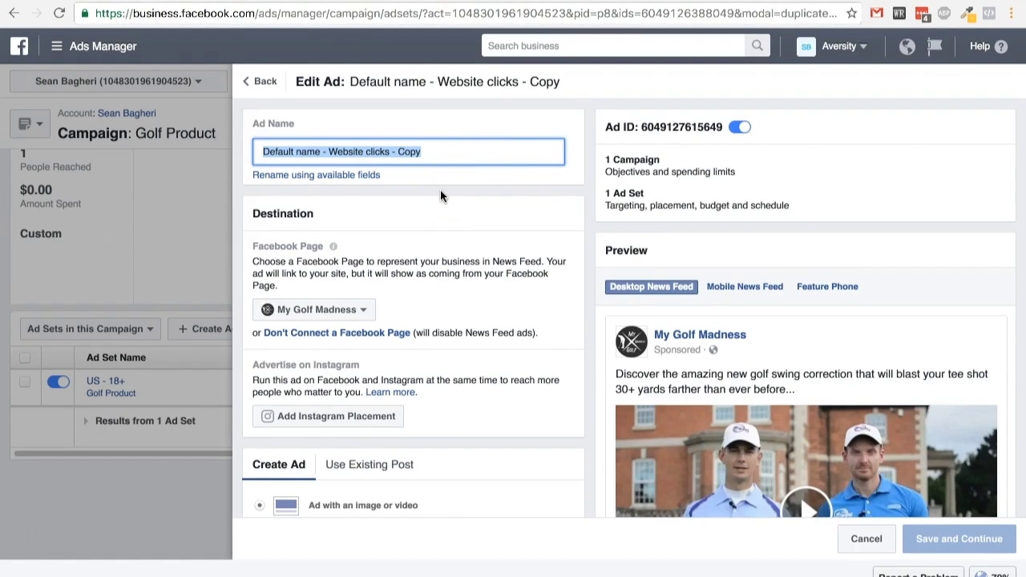
type("Look alike Ad")
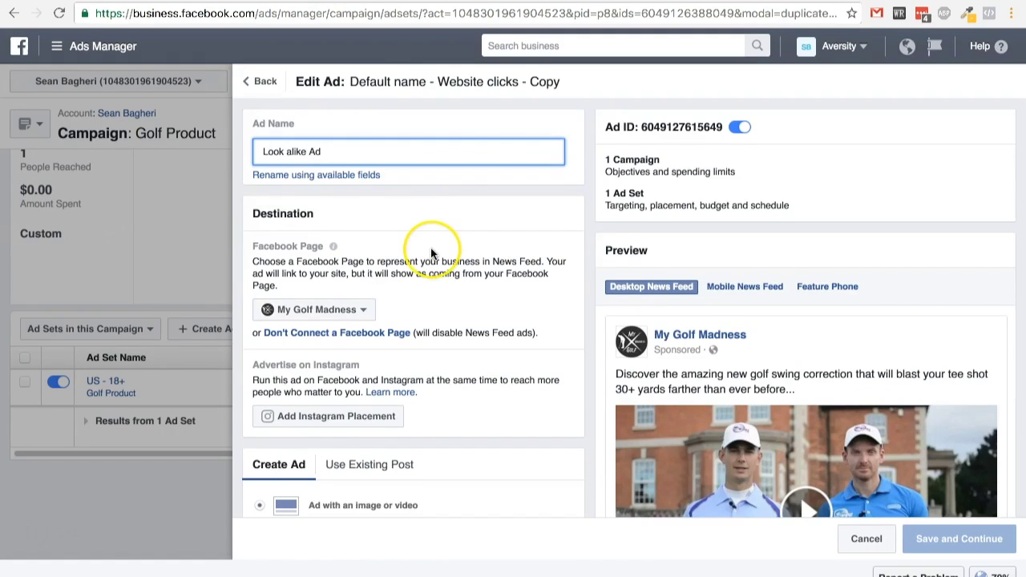
scroll(431, 248, "down", 3)
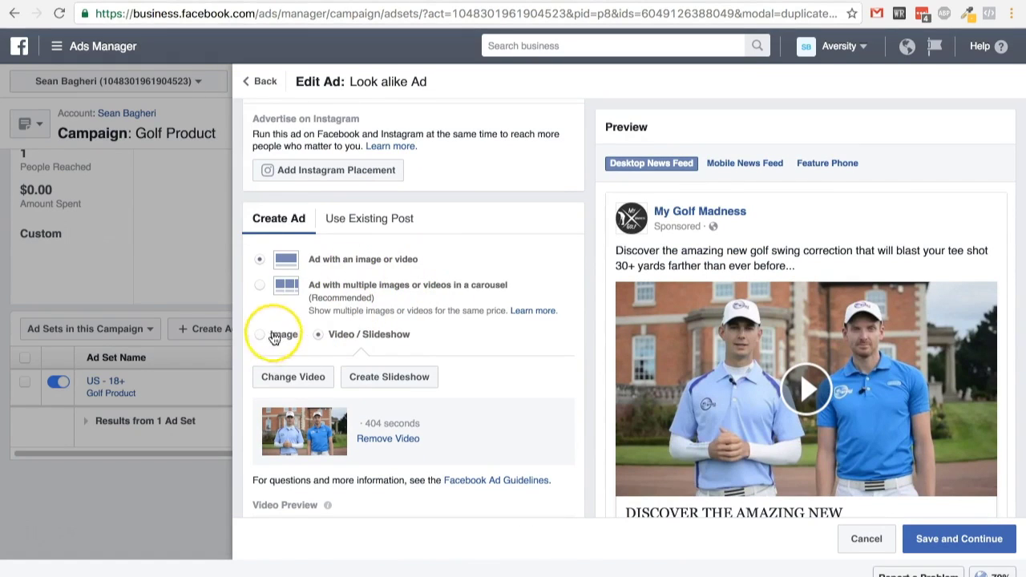
scroll(732, 351, "down", 1)
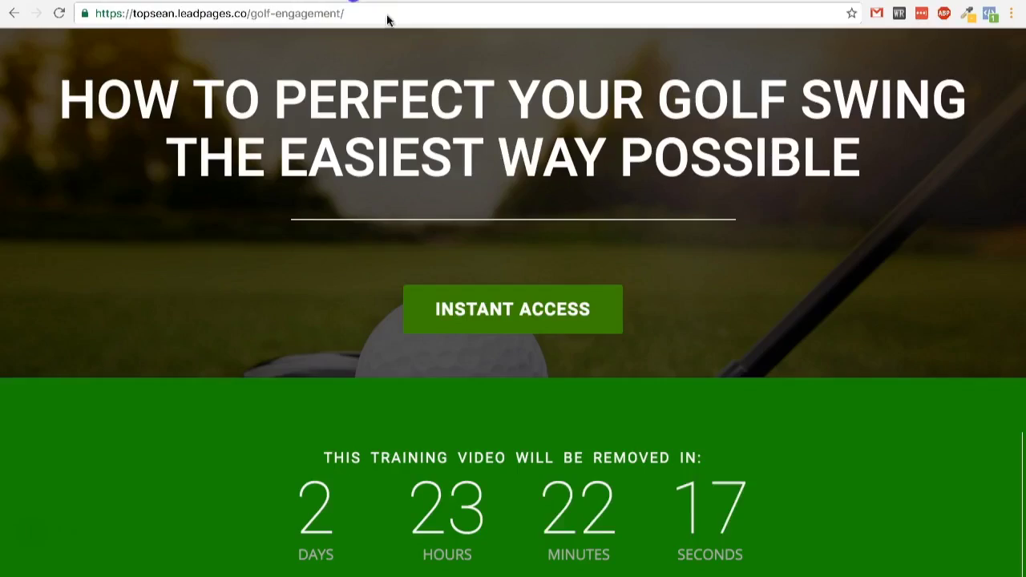
scroll(531, 171, "up", 2)
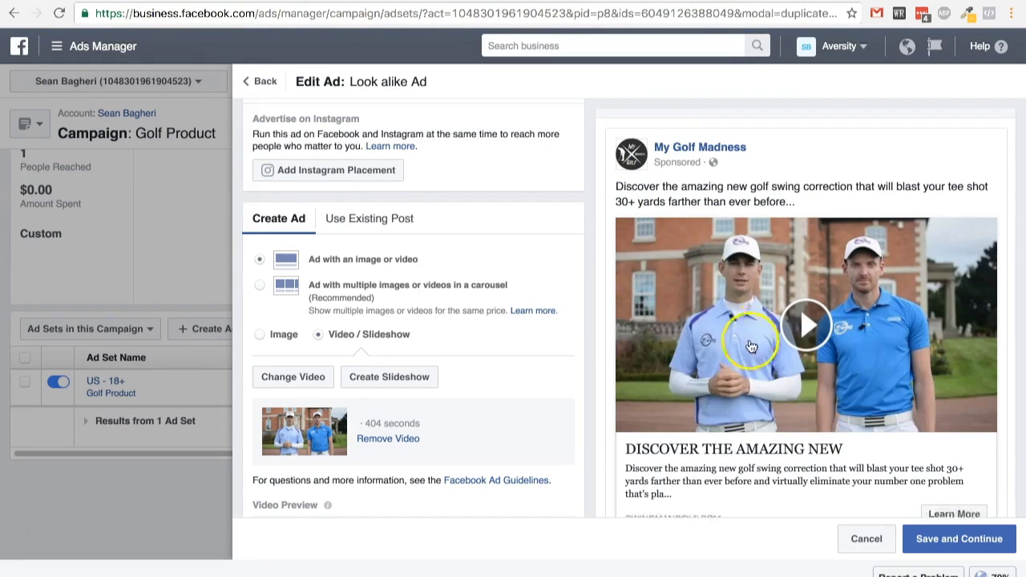
scroll(745, 320, "down", 2)
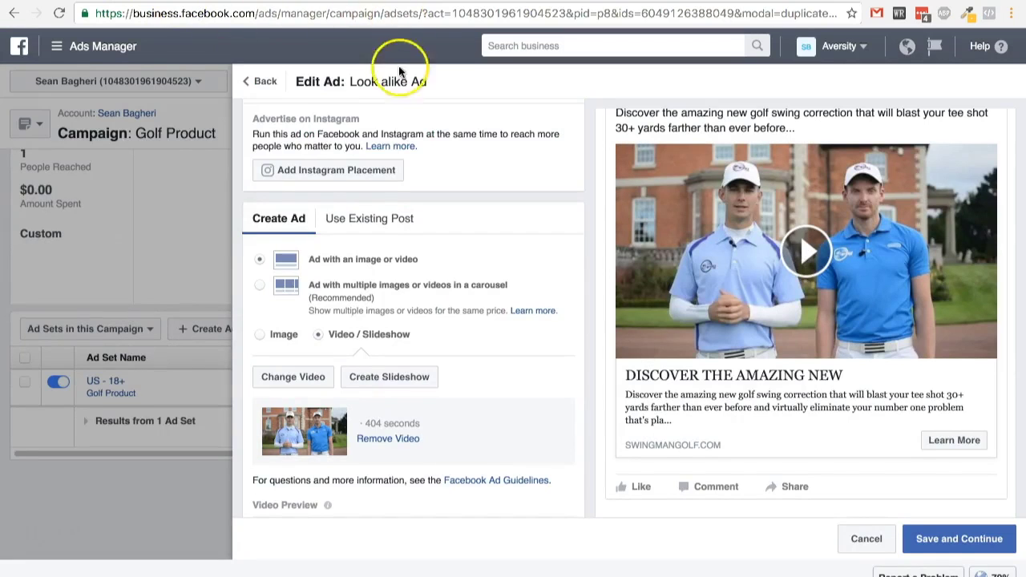
scroll(377, 141, "up", 1)
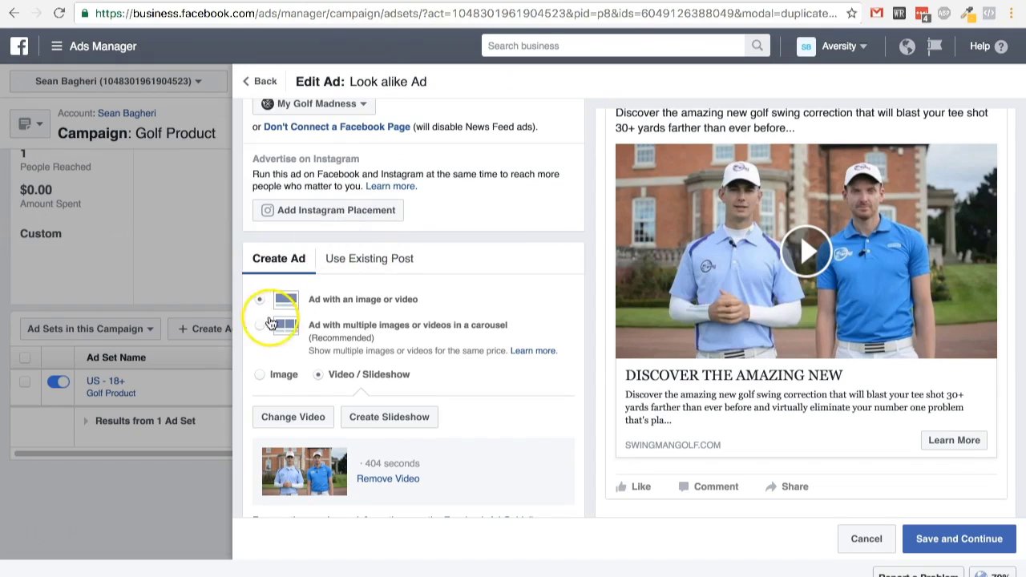
scroll(340, 340, "down", 1)
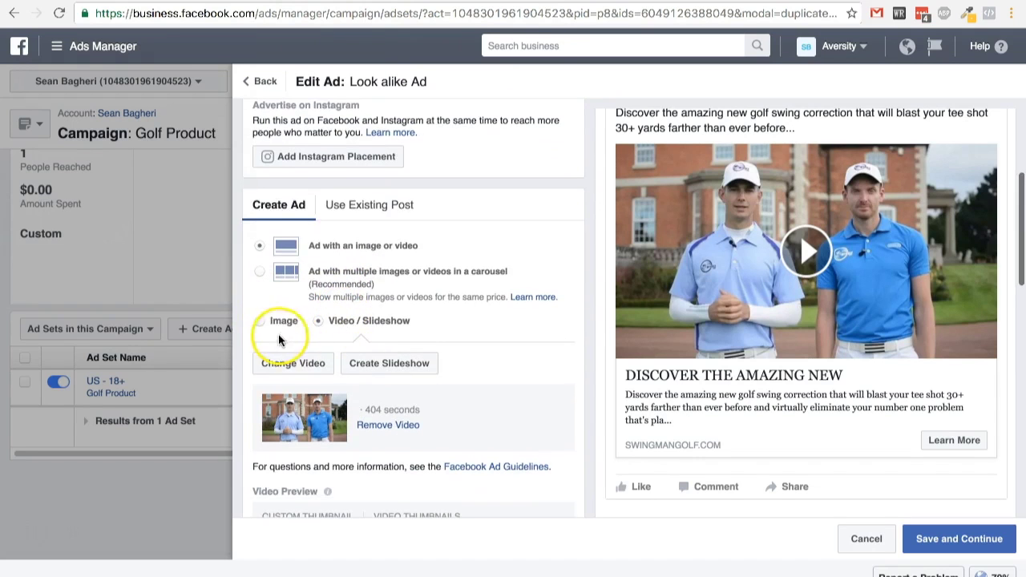
- Replace the ad's video with the 640 × 360 image of the two golfers
left_click(276, 323)
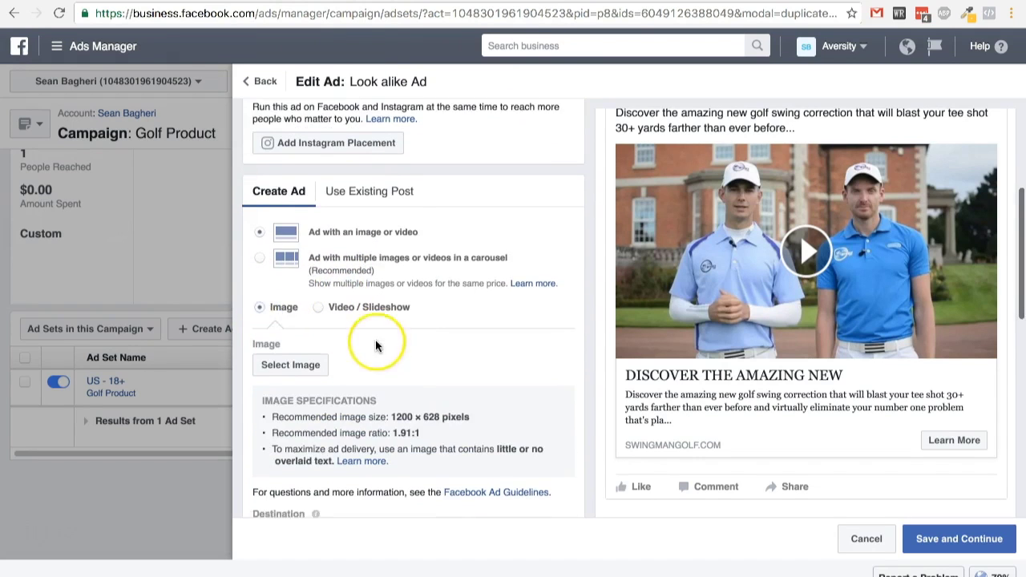
scroll(375, 339, "down", 1)
left_click(300, 299)
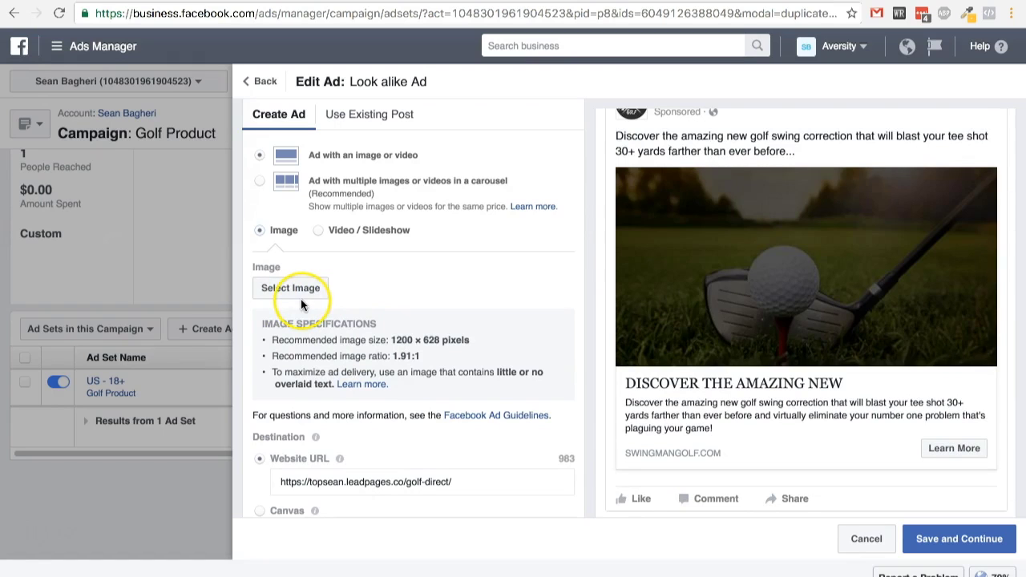
left_click(301, 299)
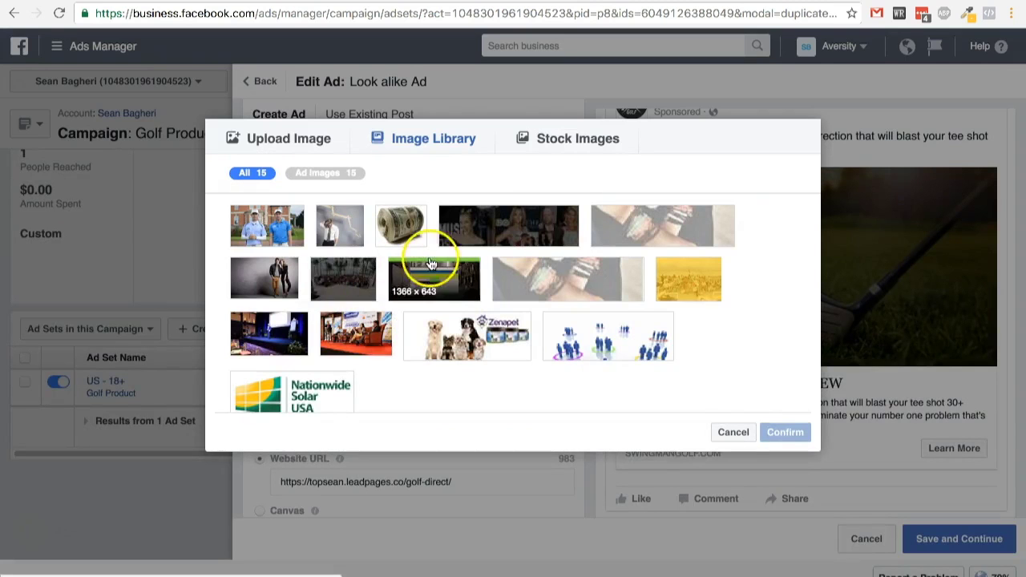
left_click(289, 222)
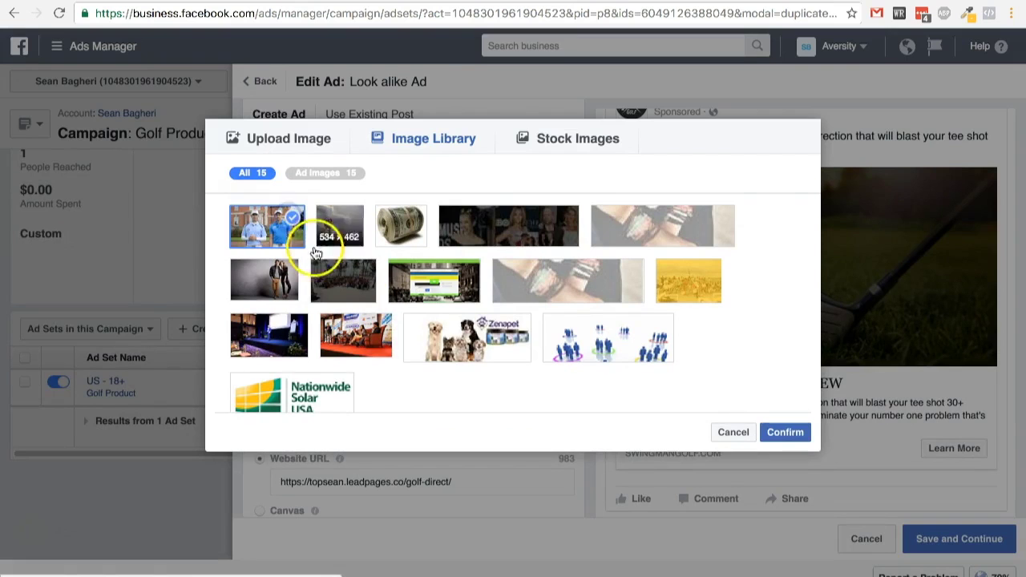
left_click(791, 431)
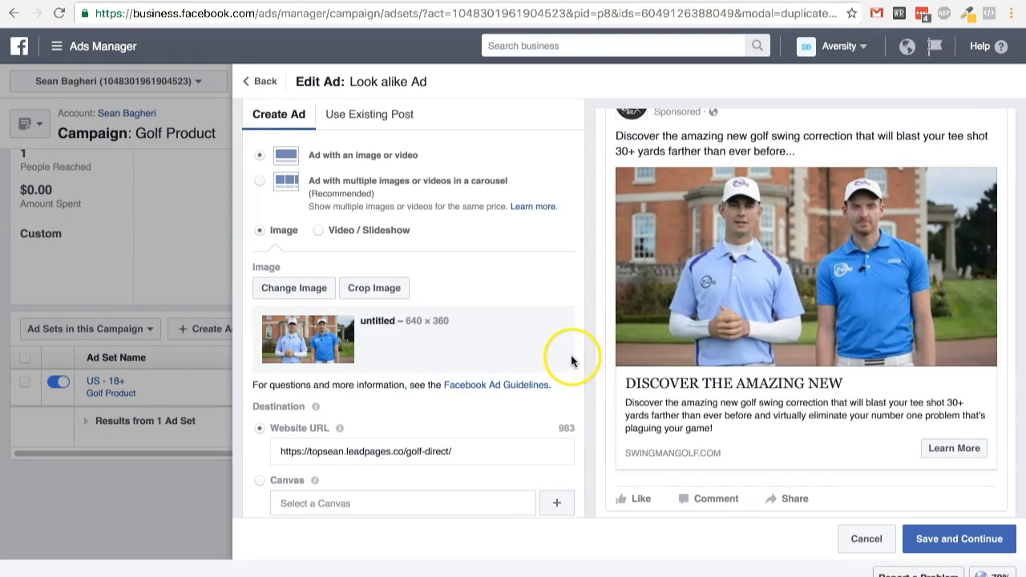
scroll(561, 353, "up", 2)
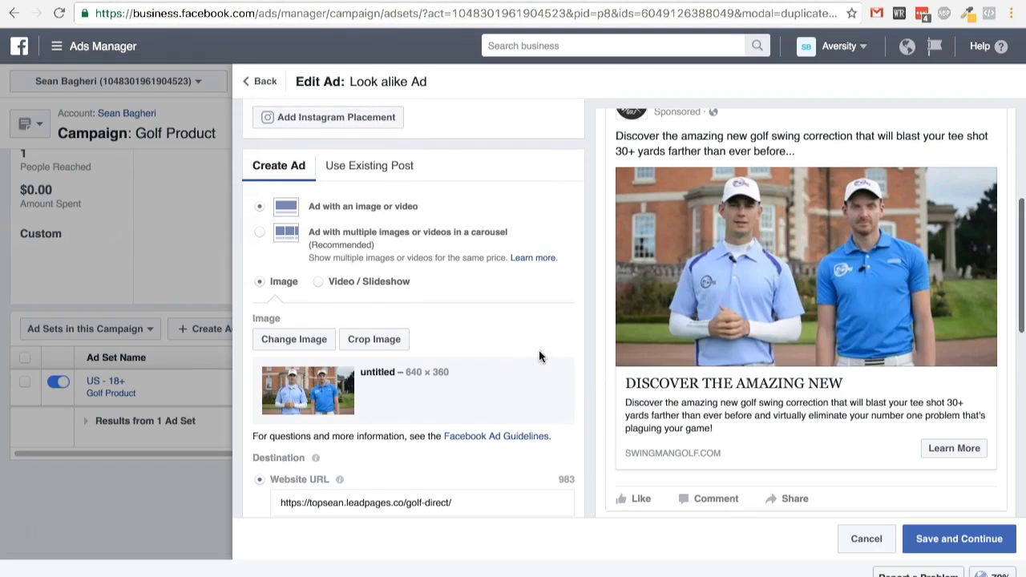
- Copy the phrase 'golf swing correction' from the ad's News Feed Link Description
scroll(538, 353, "down", 5)
scroll(470, 351, "up", 1)
scroll(470, 350, "down", 4)
left_click_drag(469, 269, 328, 239)
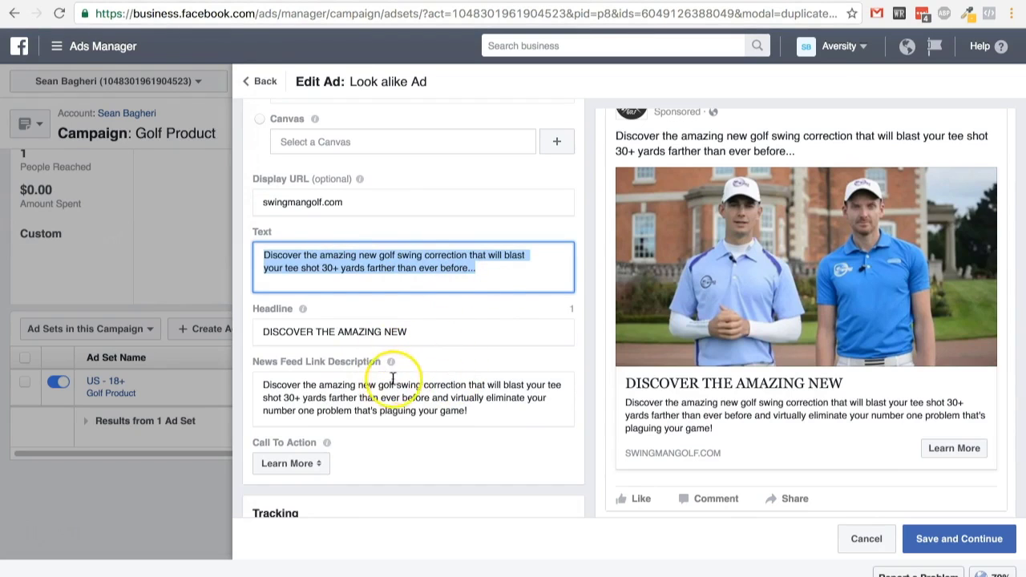
left_click_drag(468, 331, 362, 328)
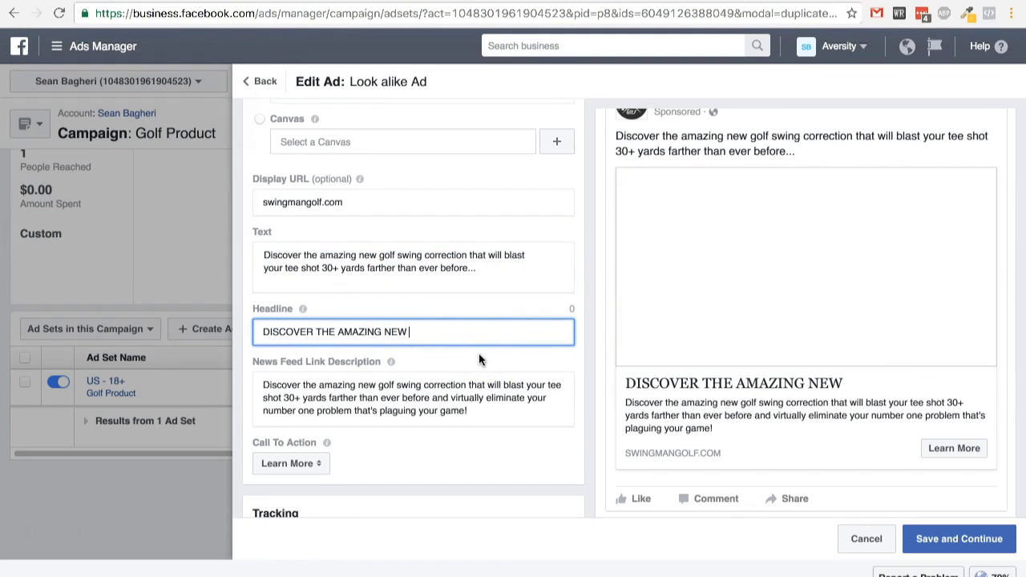
left_click(388, 385)
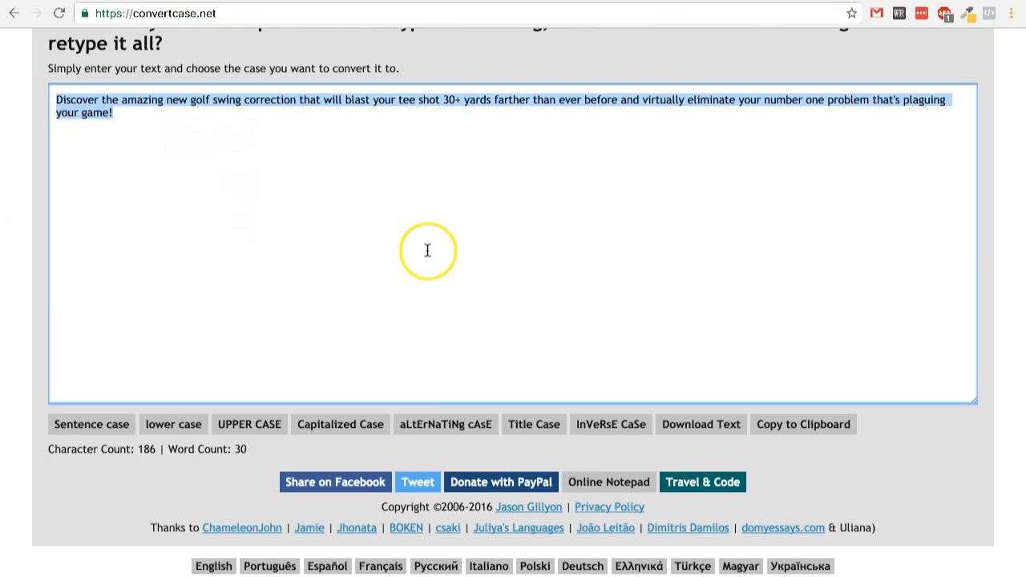
- Convert the phrase to GOLF SWING CORRECTION in convertcase.net and copy it
type("golf swing correction")
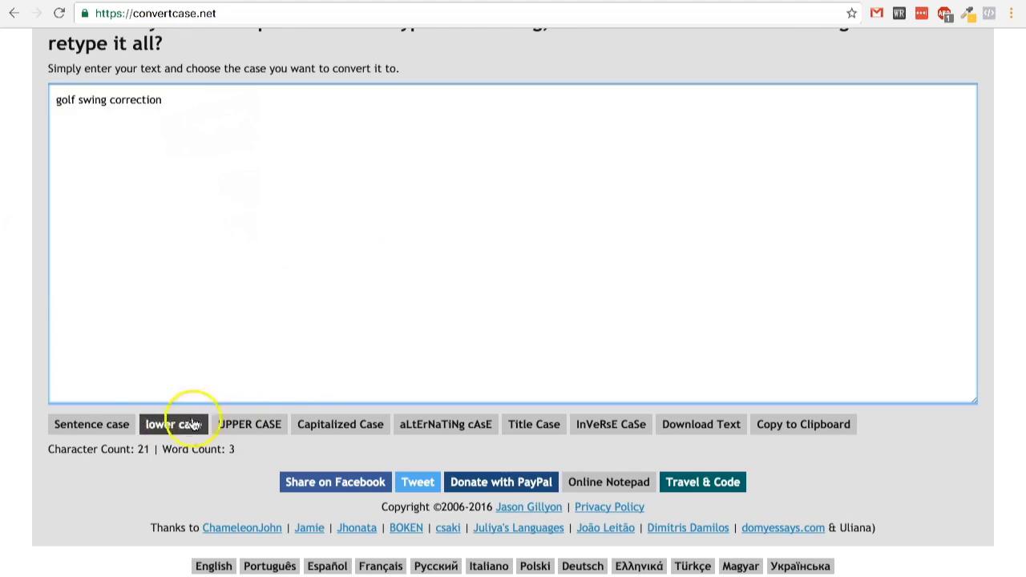
left_click(333, 424)
left_click(321, 272)
key("ctrl+a")
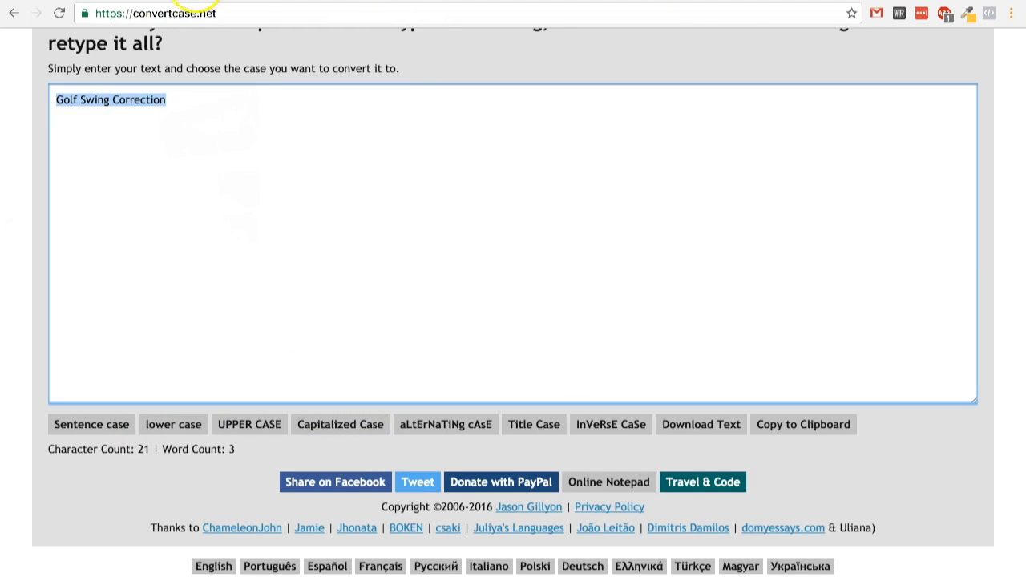
left_click(249, 424)
left_click(350, 234)
key("ctrl+a")
key("ctrl+c")
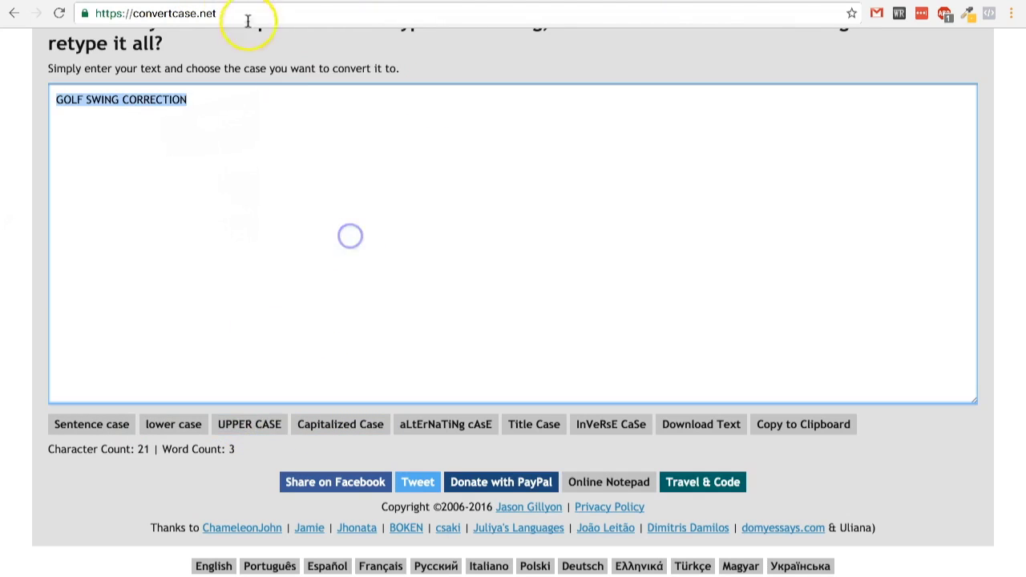
left_click(201, 1)
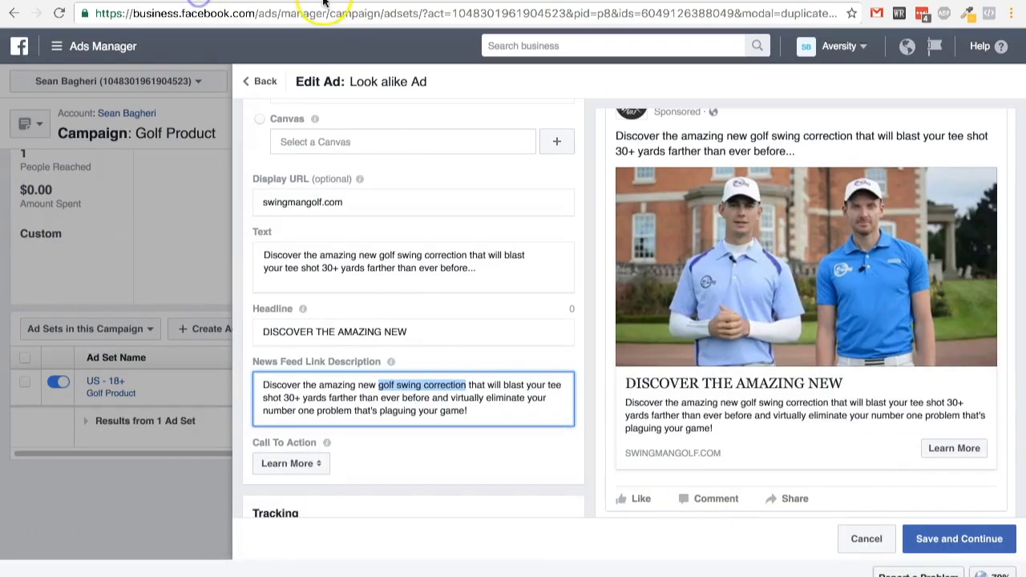
- Change the headline from DISCOVER THE AMAZING NEW to NEW GOLF SWING CORRECTION
triple_click(417, 332)
left_click(459, 334)
key("ctrl+v")
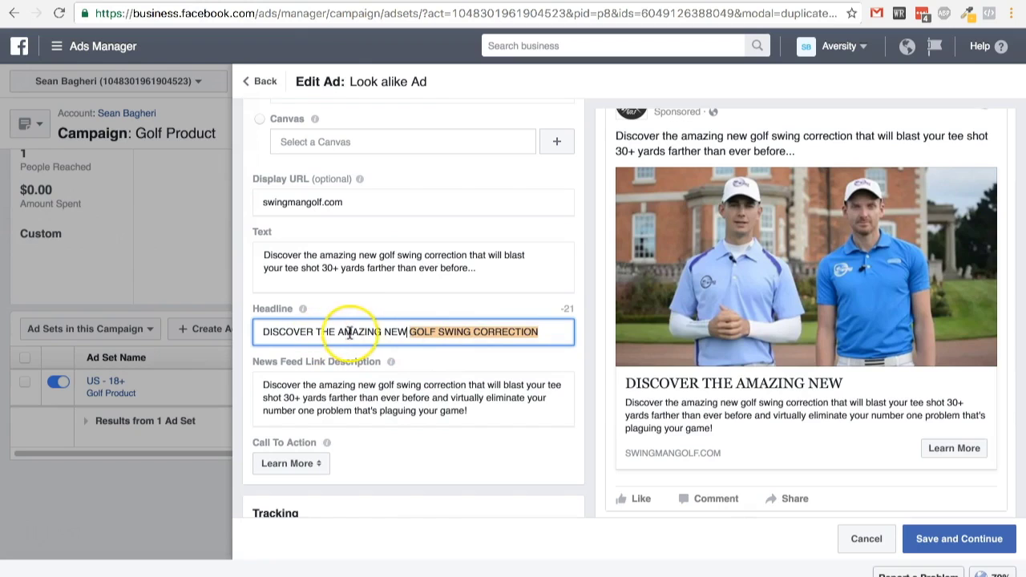
left_click_drag(383, 333, 170, 322)
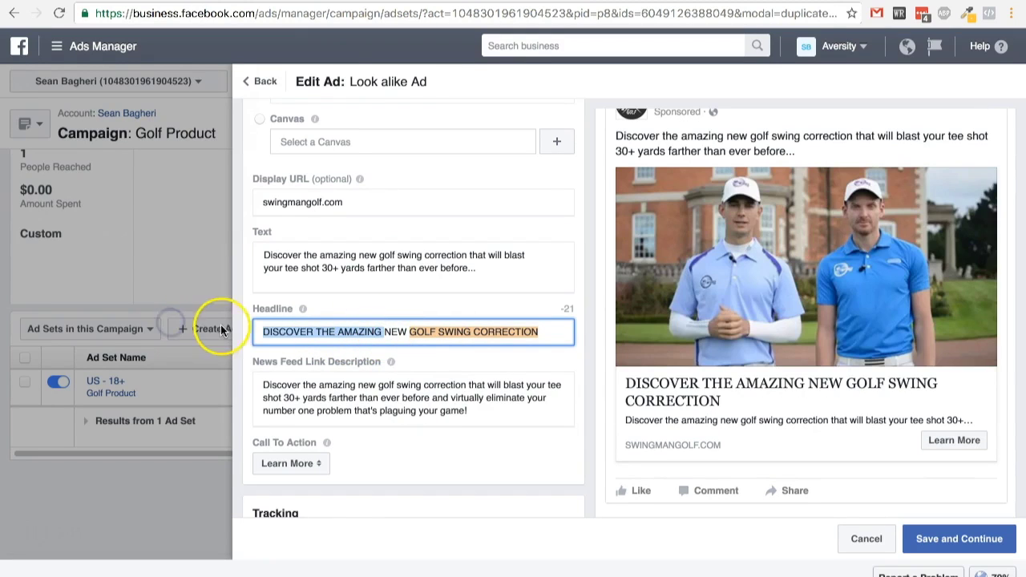
key("BackSpace")
left_click(482, 310)
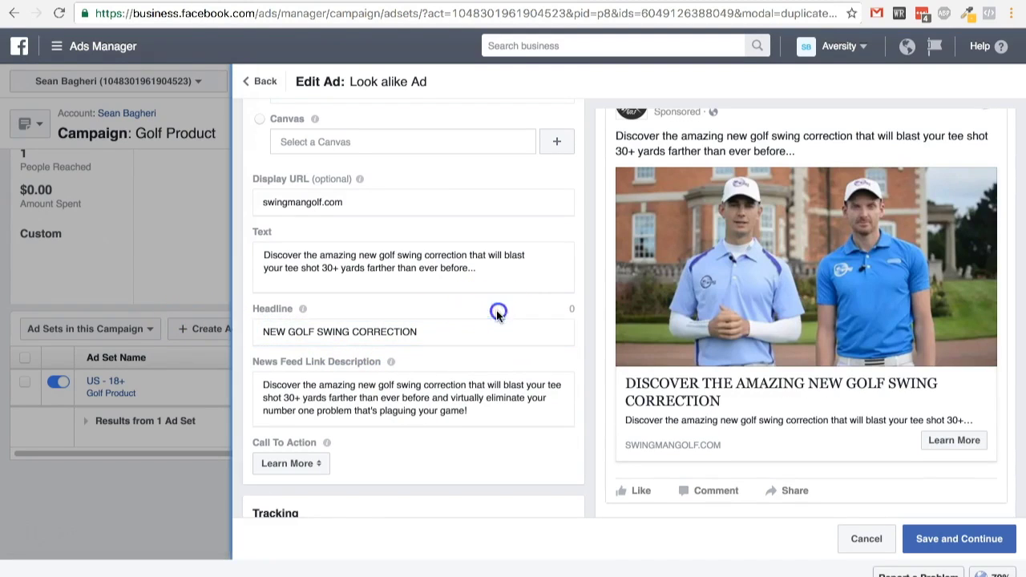
left_click(487, 330)
left_click(521, 308)
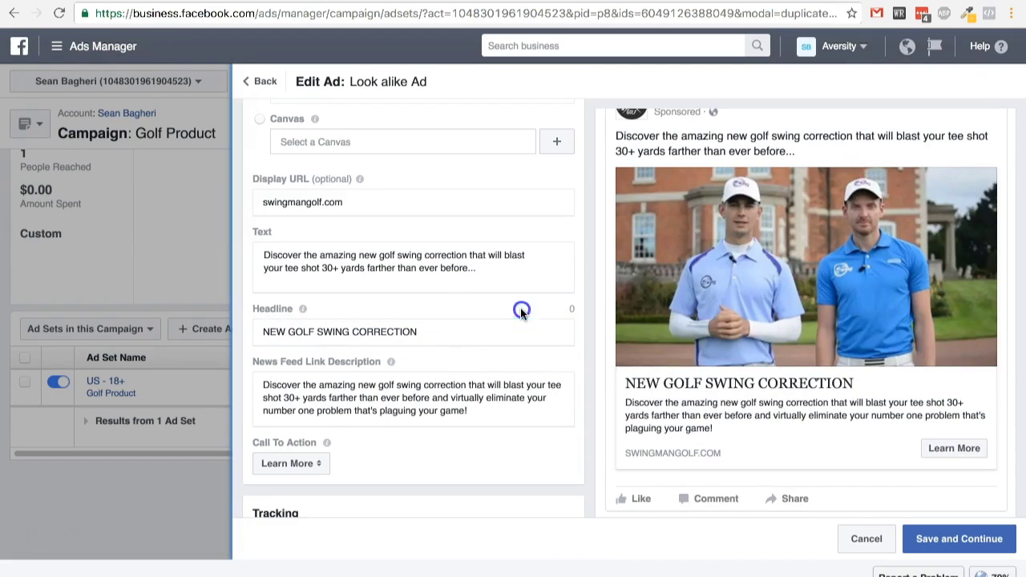
scroll(693, 380, "down", 1)
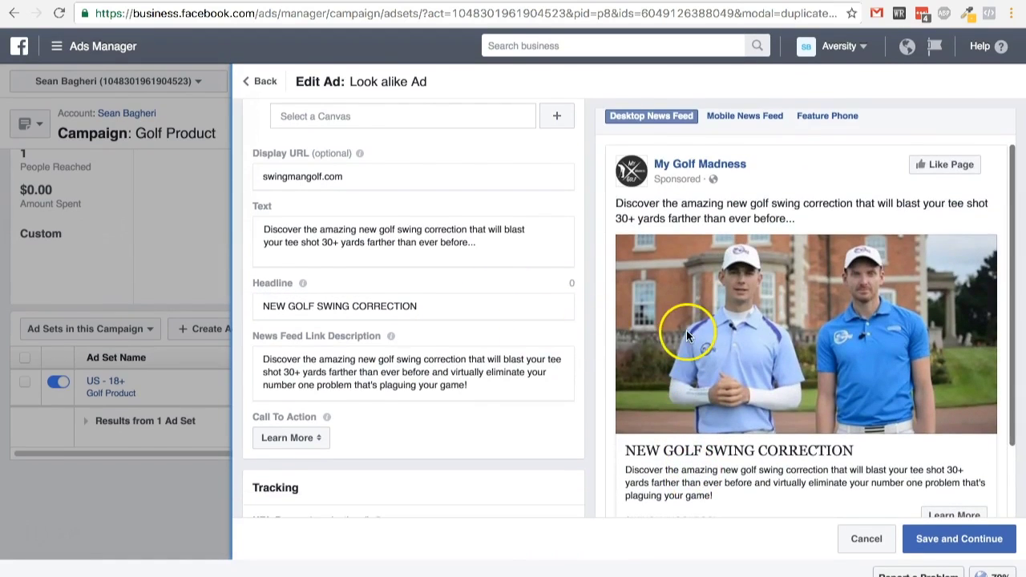
scroll(685, 312, "down", 1)
scroll(437, 337, "down", 1)
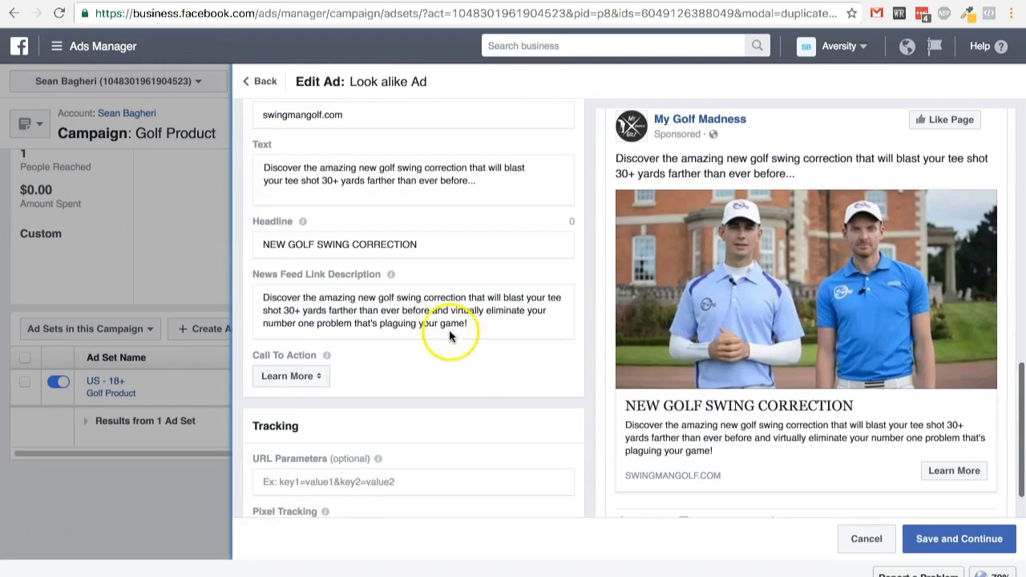
scroll(447, 320, "down", 1)
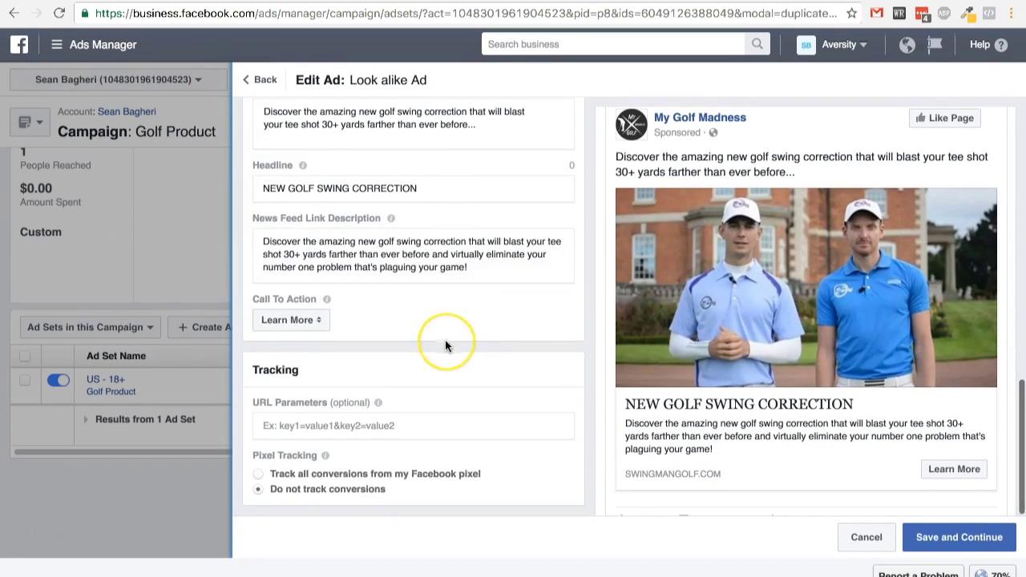
scroll(446, 344, "up", 3)
scroll(445, 345, "up", 3)
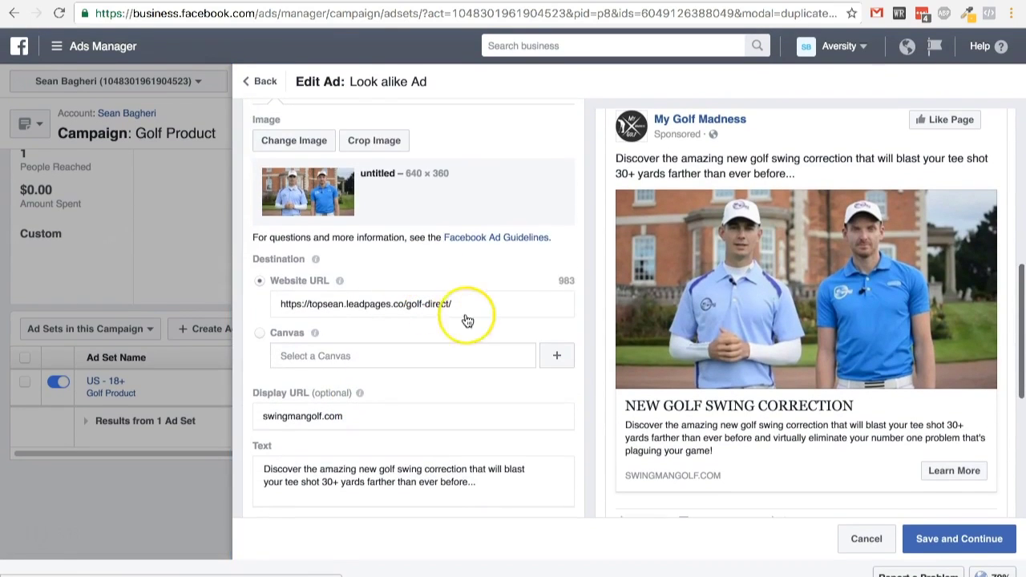
left_click(419, 305)
left_click_drag(453, 304, 273, 303)
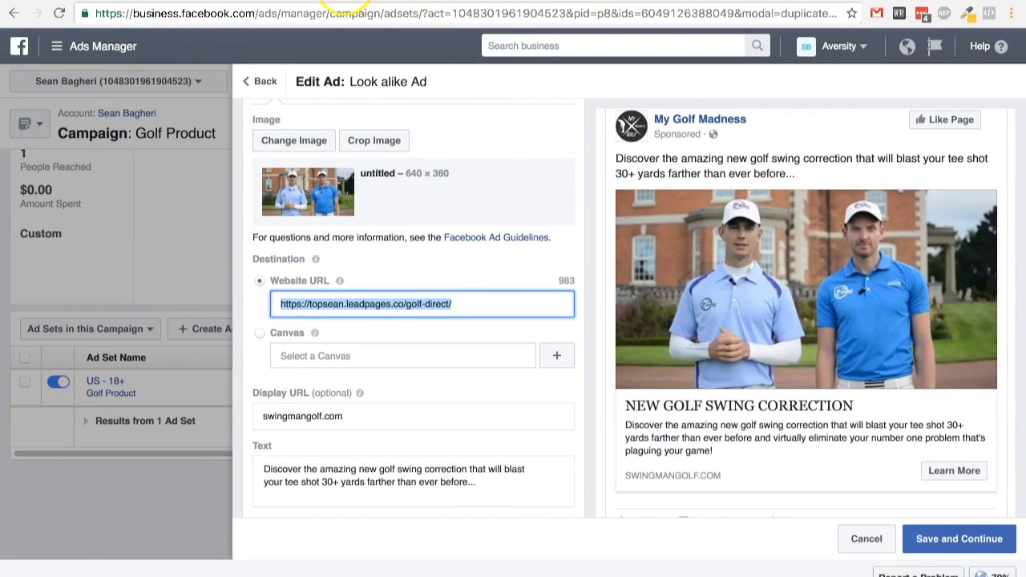
key("ctrl+Tab")
left_click(336, 11)
key("ctrl+c")
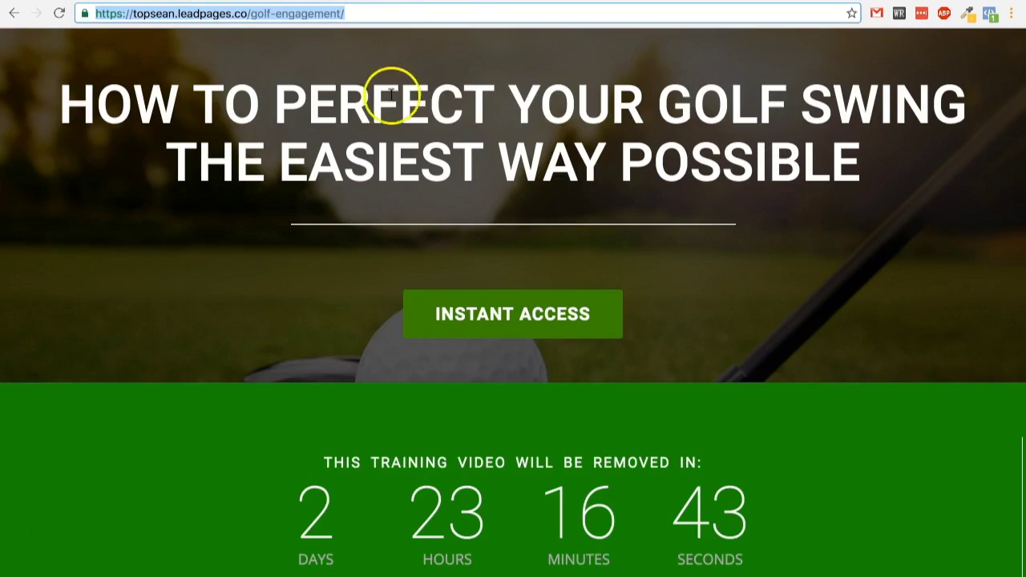
key("ctrl+shift+Tab")
key("ctrl+v")
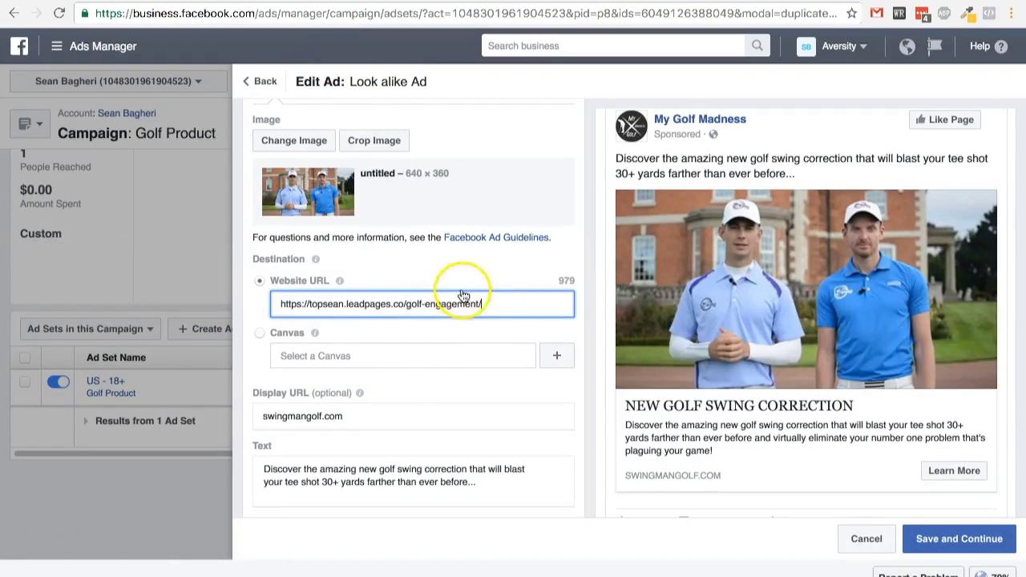
left_click(535, 329)
triple_click(536, 328)
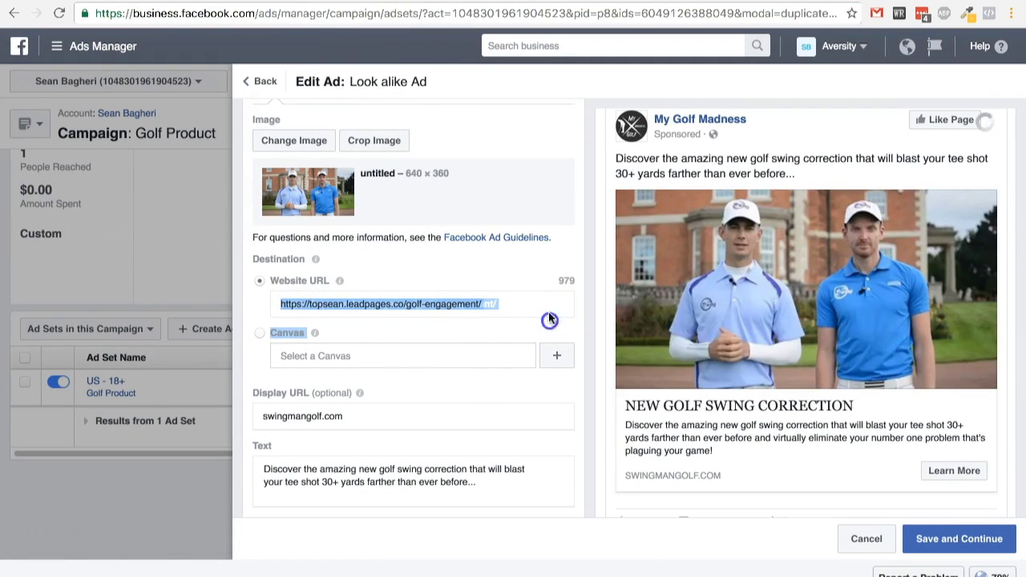
left_click(540, 305)
scroll(550, 320, "down", 3)
scroll(439, 319, "down", 1)
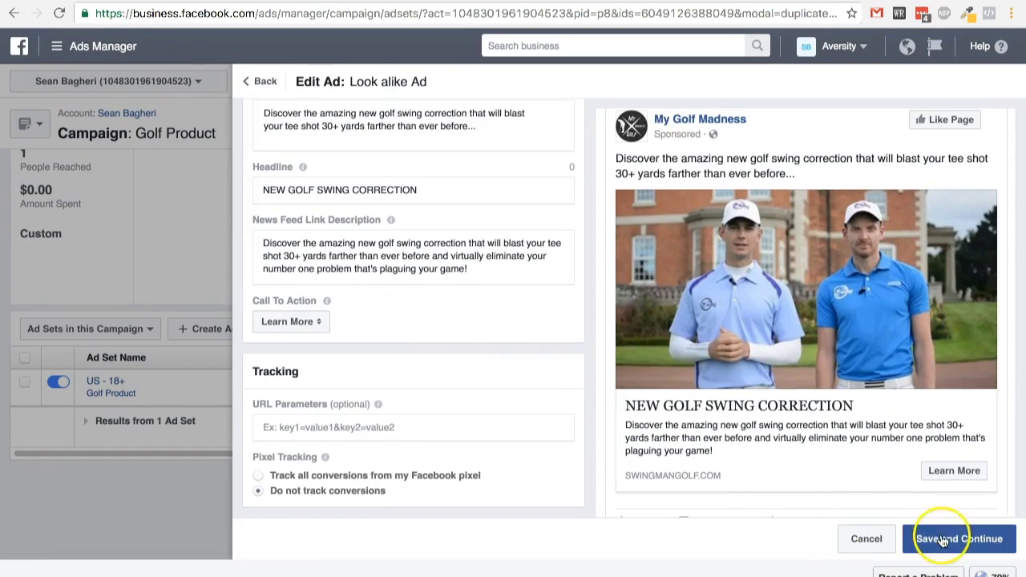
- Save the Look alike Ad and place the order, creating it with its ad set
left_click(943, 541)
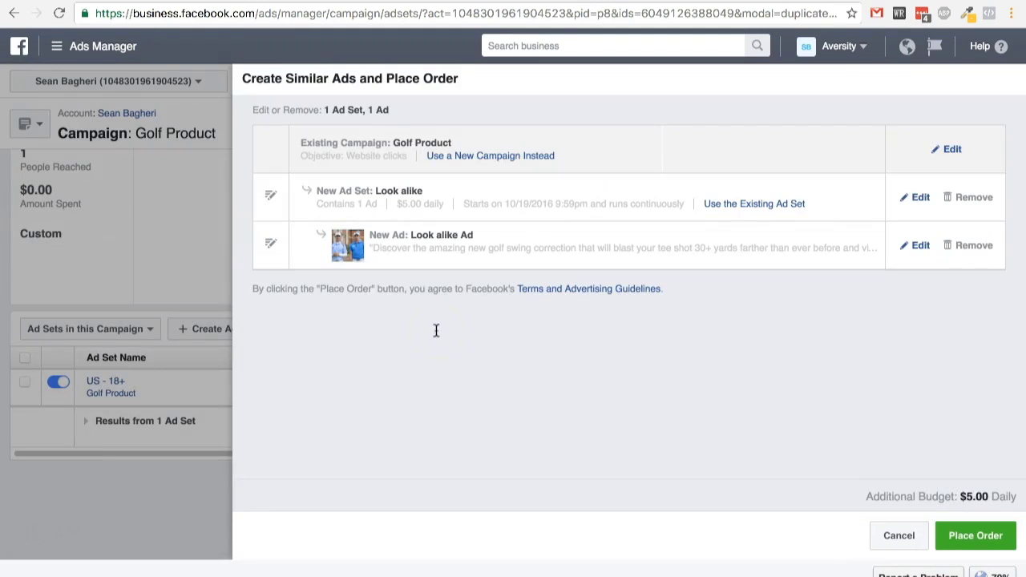
left_click(968, 532)
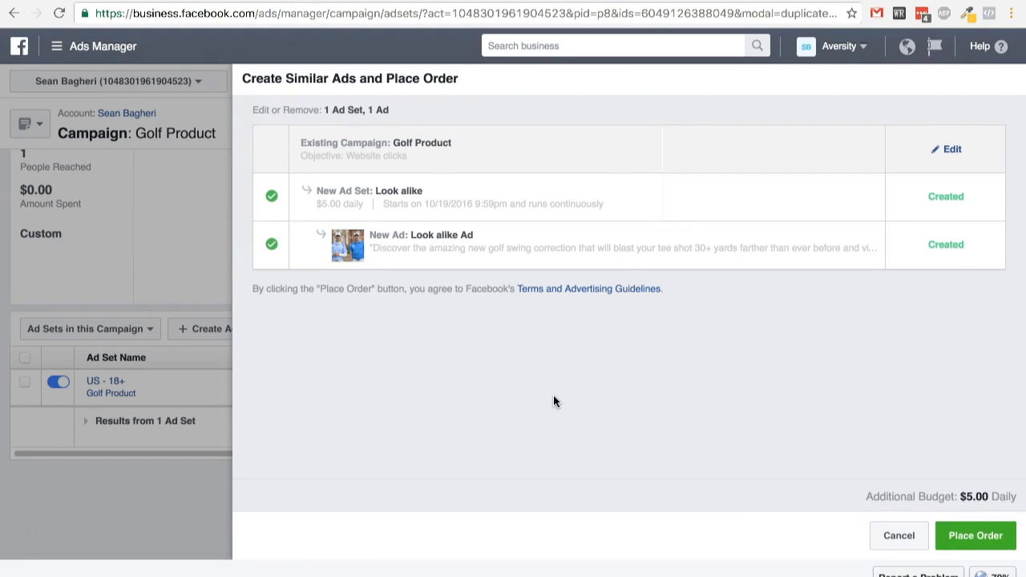
- Scroll the Golf Product ad sets table to check Look alike and US - 18+ are Active at $5.00 daily
scroll(590, 410, "down", 1)
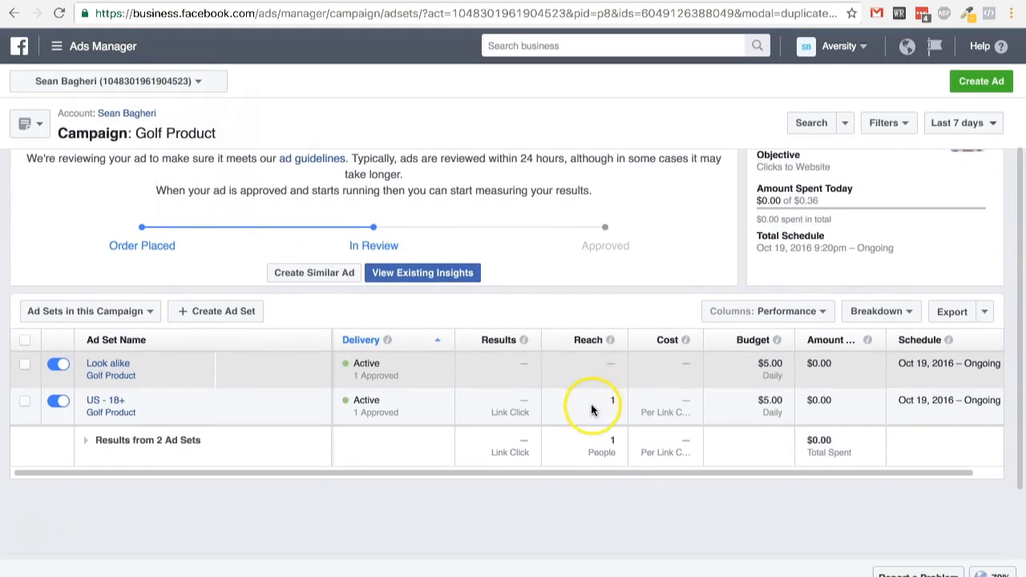